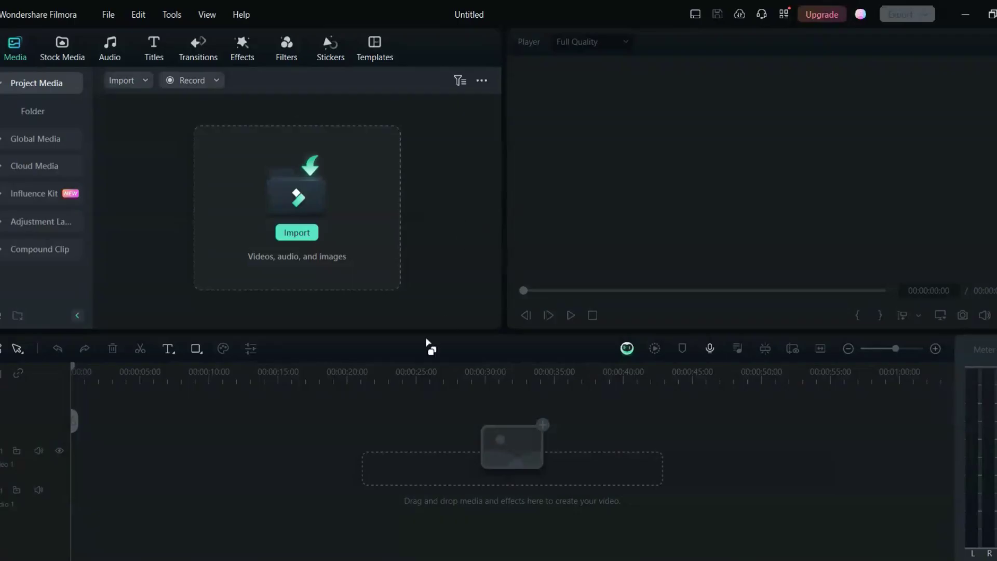
- Import the beach clip 20211205_070051 onto the timeline and return the playhead to its start
left_click(297, 233)
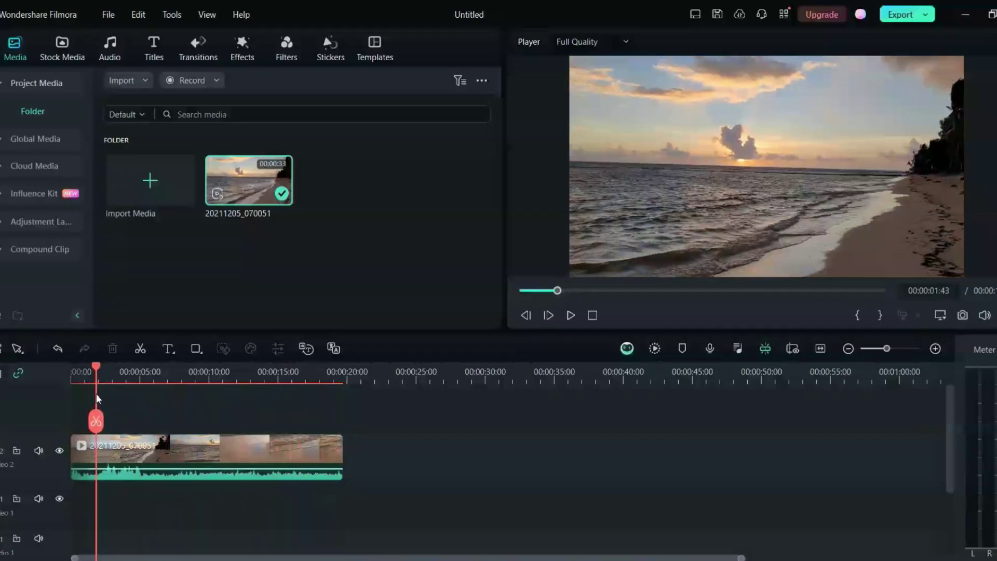
left_click_drag(96, 394, 139, 396)
key("Home")
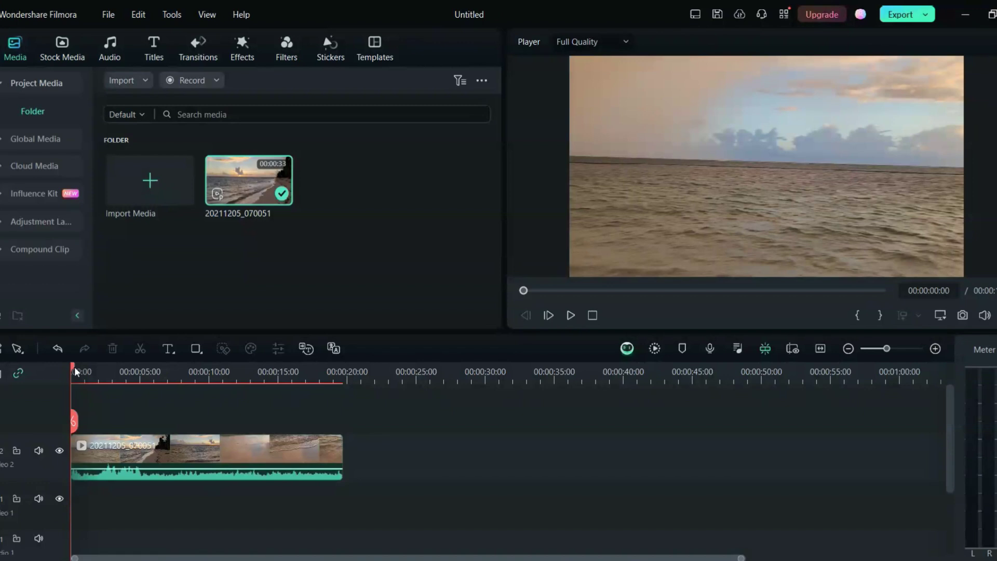
- Preview the beach clip, then drag its audio volume down to -∞ dB so it is silent
mouse_move(73, 367)
left_mouse_down()
mouse_move(319, 381)
mouse_move(58, 372)
left_mouse_up()
key("space")
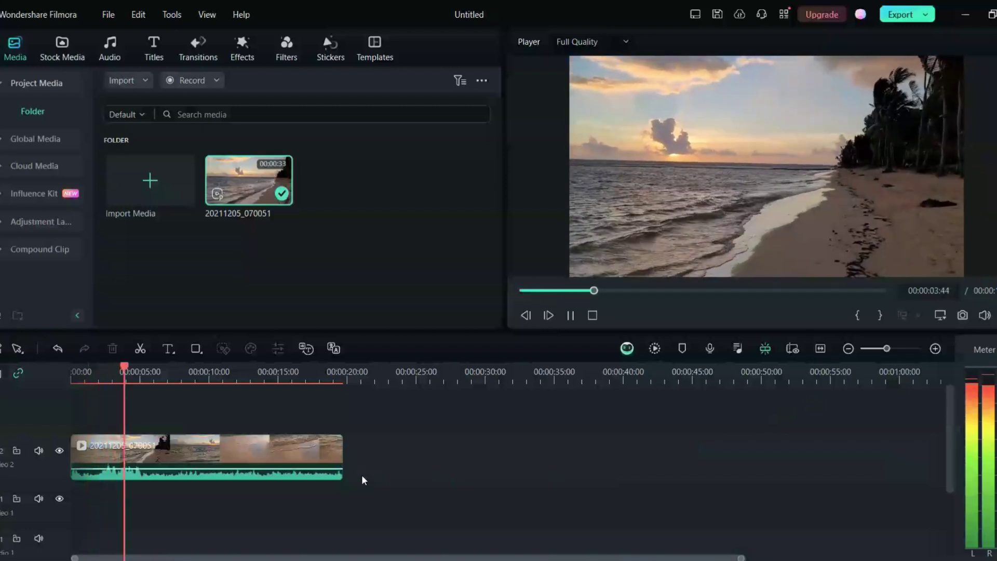
key("space")
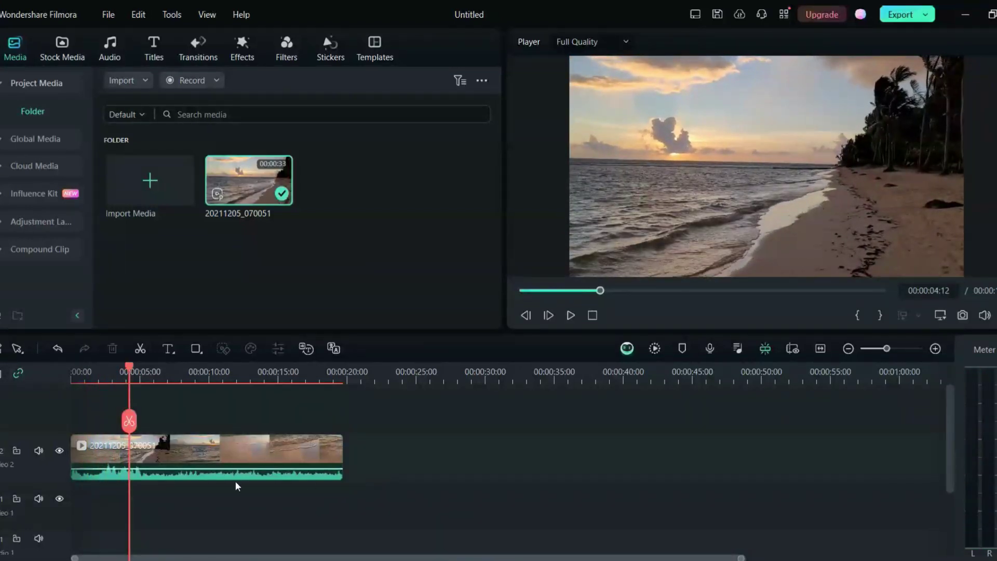
mouse_move(239, 468)
left_click_drag(239, 469, 238, 491)
mouse_move(228, 475)
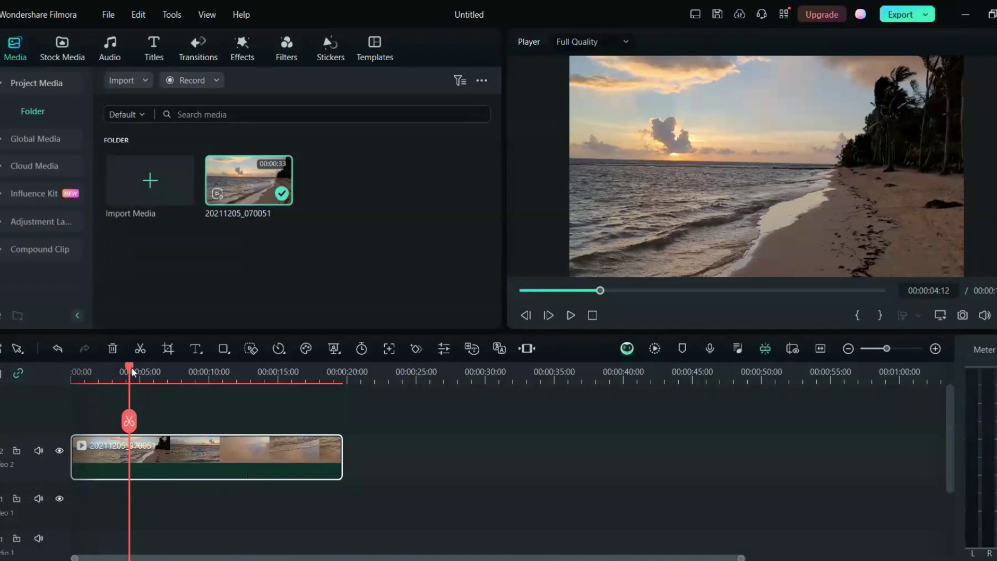
left_click_drag(132, 366, 74, 390)
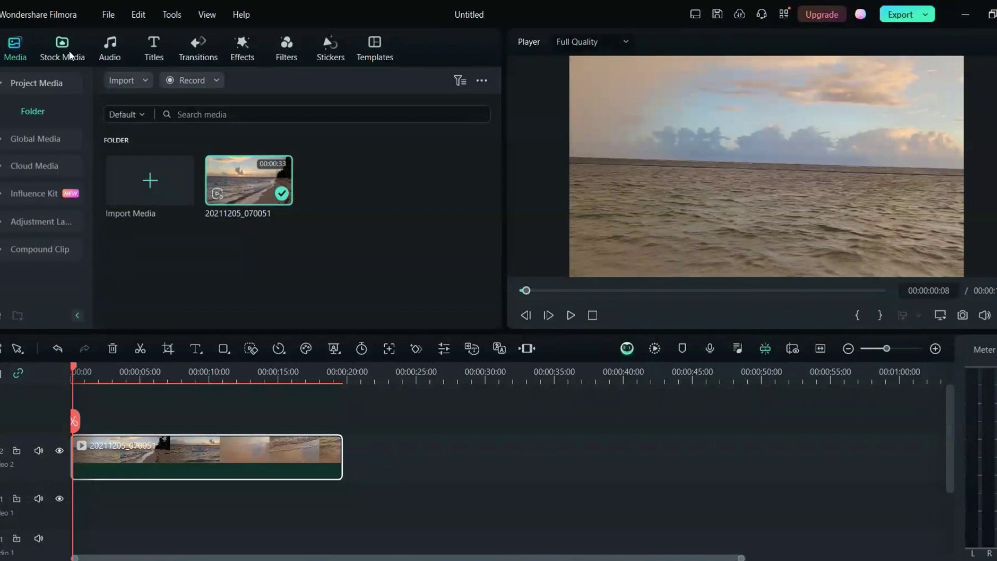
- Browse Audio > Sound Effect > Trending and preview the New Idea Ding effect
left_click(109, 48)
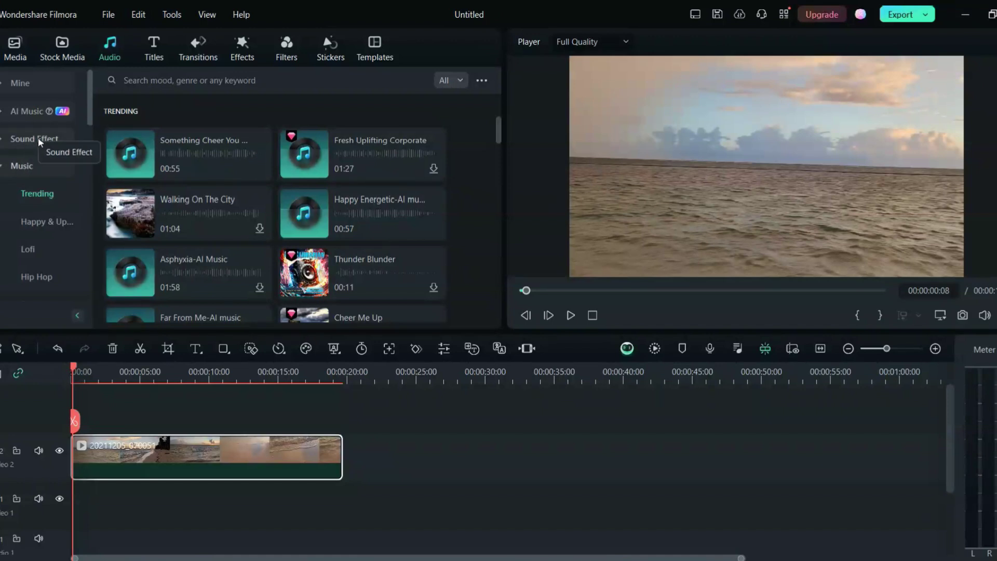
left_click(24, 142)
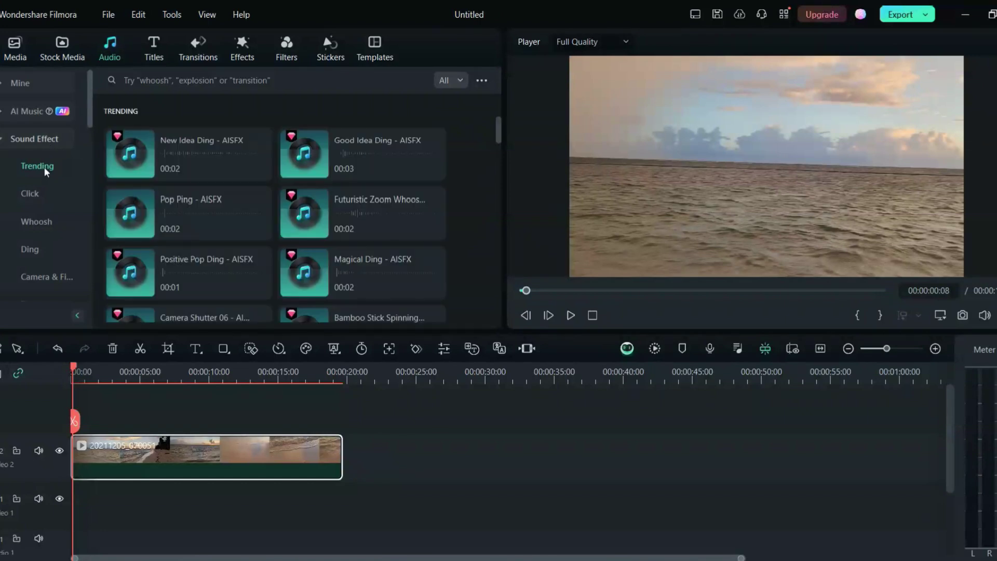
mouse_move(139, 151)
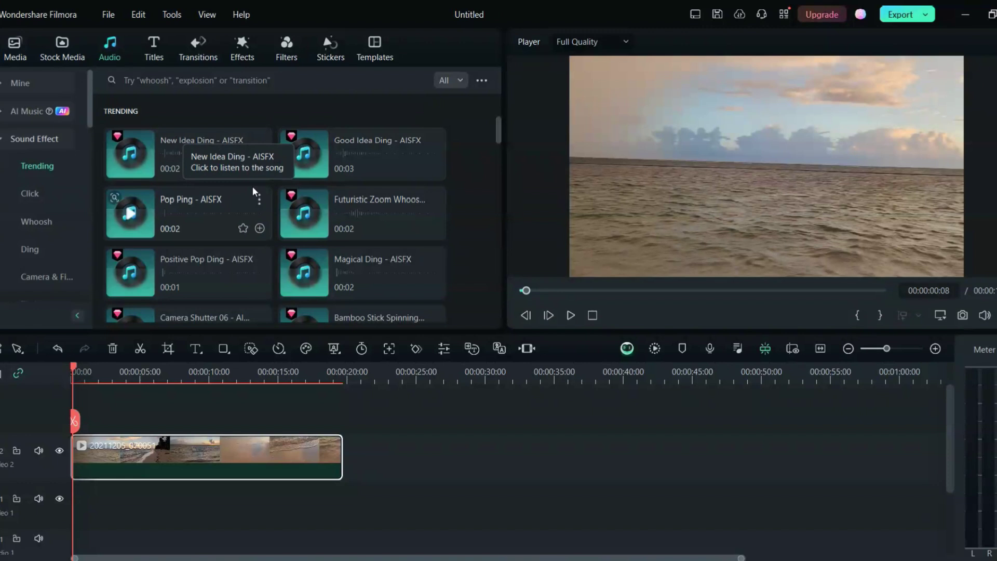
left_click(210, 154)
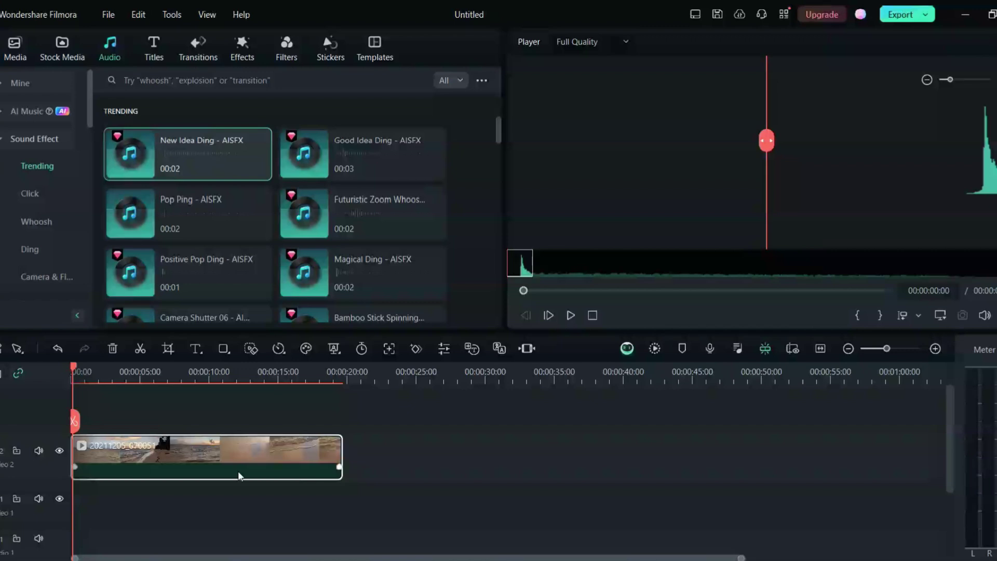
- Add the Basic 6 title above the beach clip and replace its text with THE BEACH
left_click(146, 46)
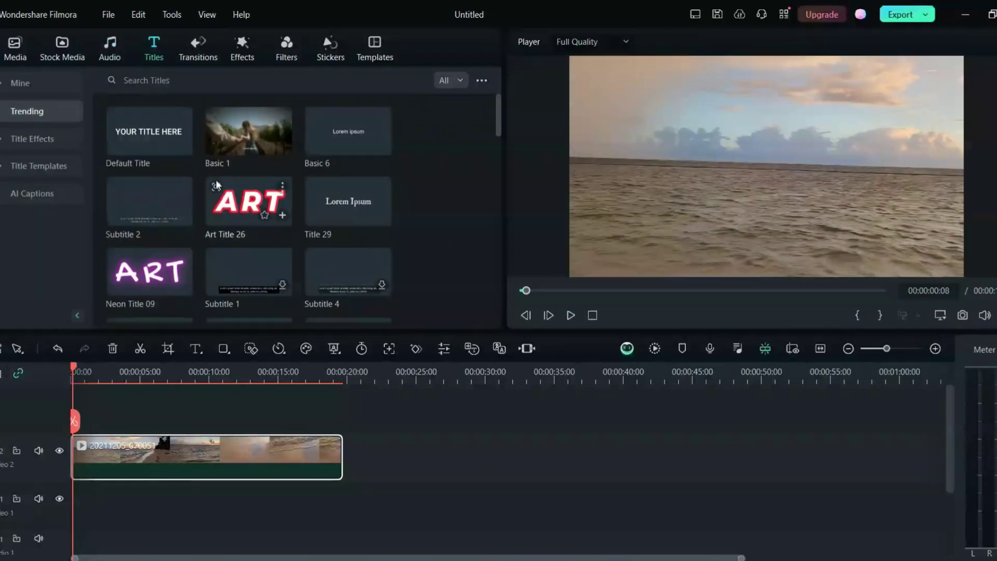
left_click_drag(345, 137, 89, 403)
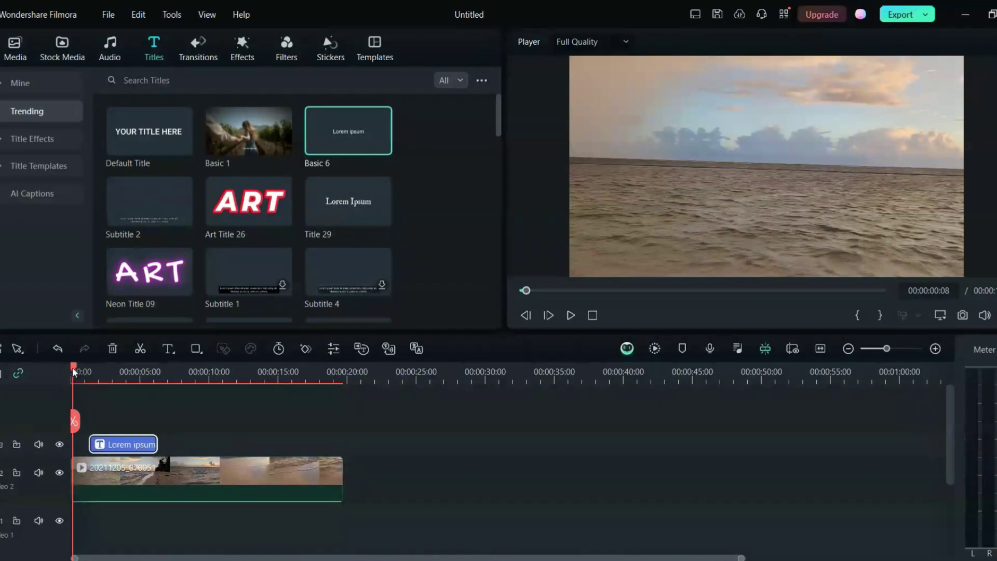
left_click_drag(73, 367, 93, 376)
double_click(728, 169)
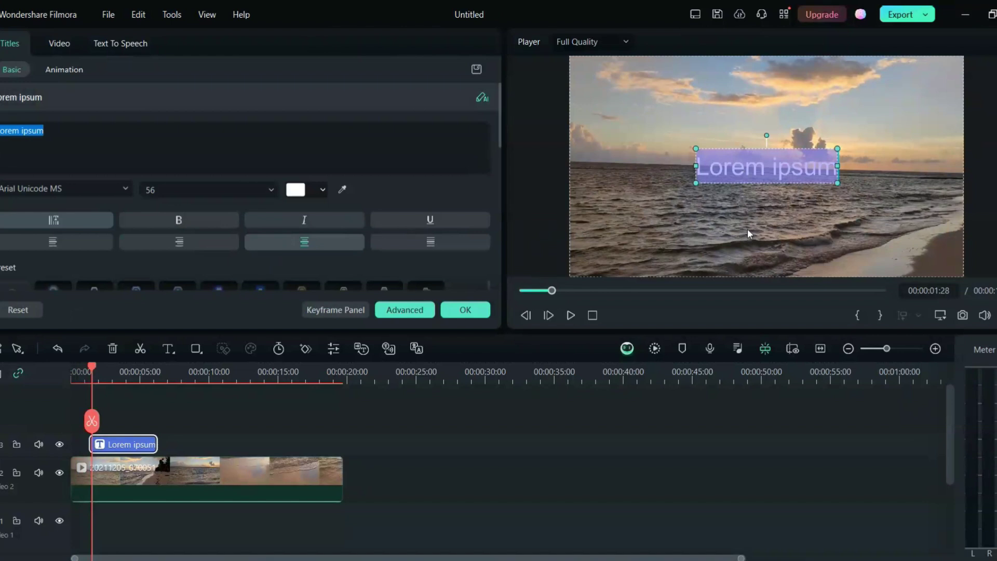
type("THE BEACH")
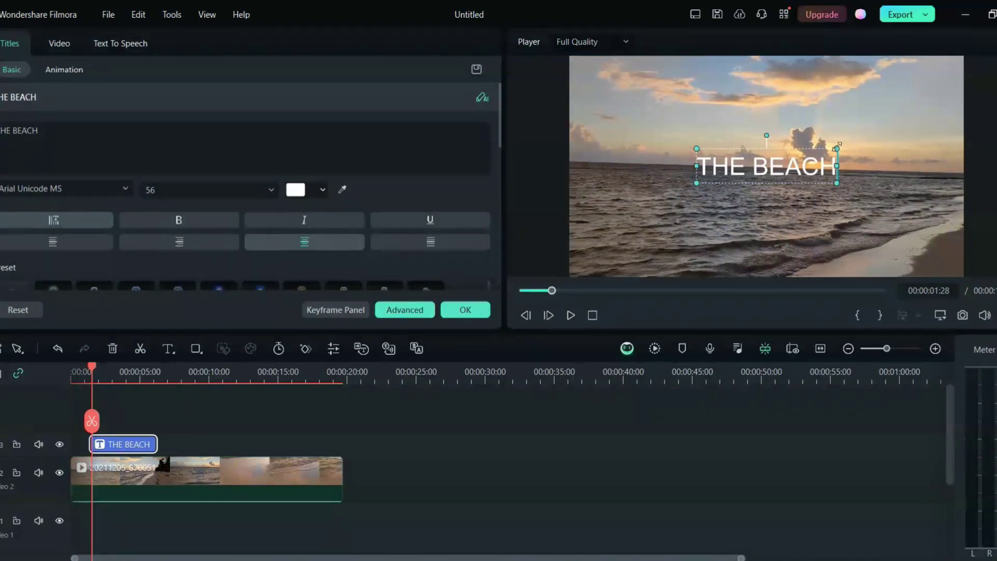
- Enlarge the THE BEACH text to size 117 in plain white and confirm the title edits
left_click_drag(837, 148, 789, 161)
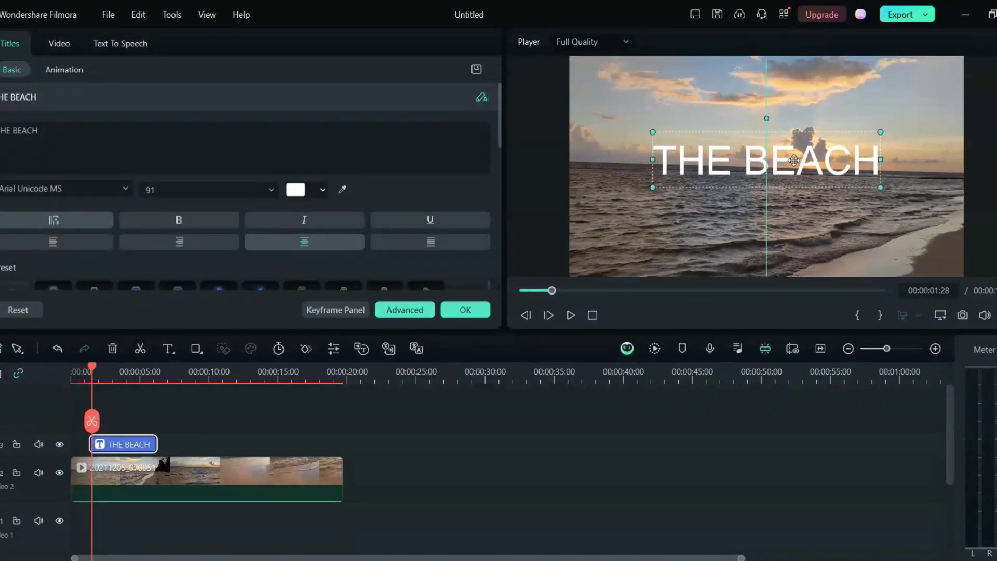
scroll(99, 221, "down", 2)
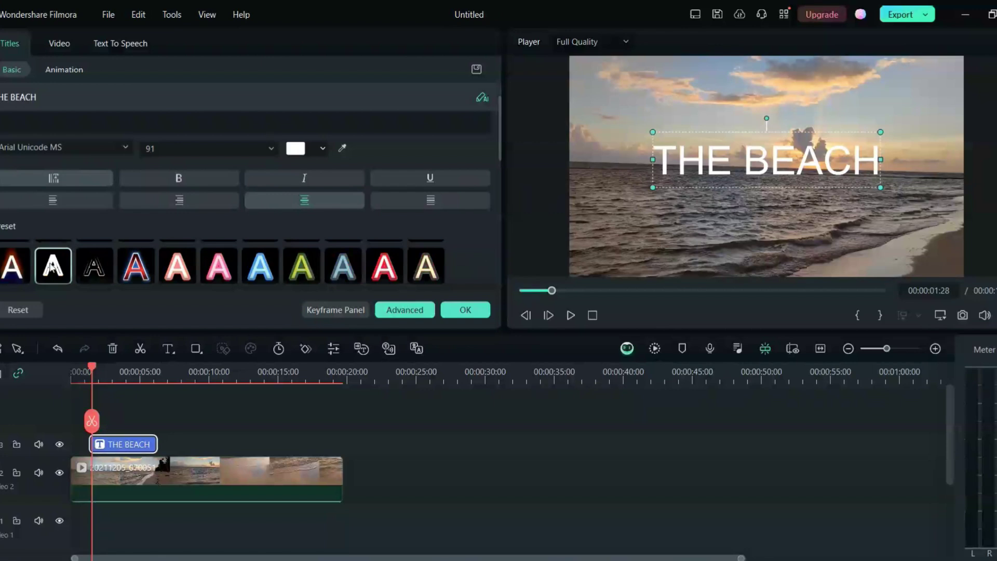
left_click(52, 266)
scroll(57, 267, "down", 1)
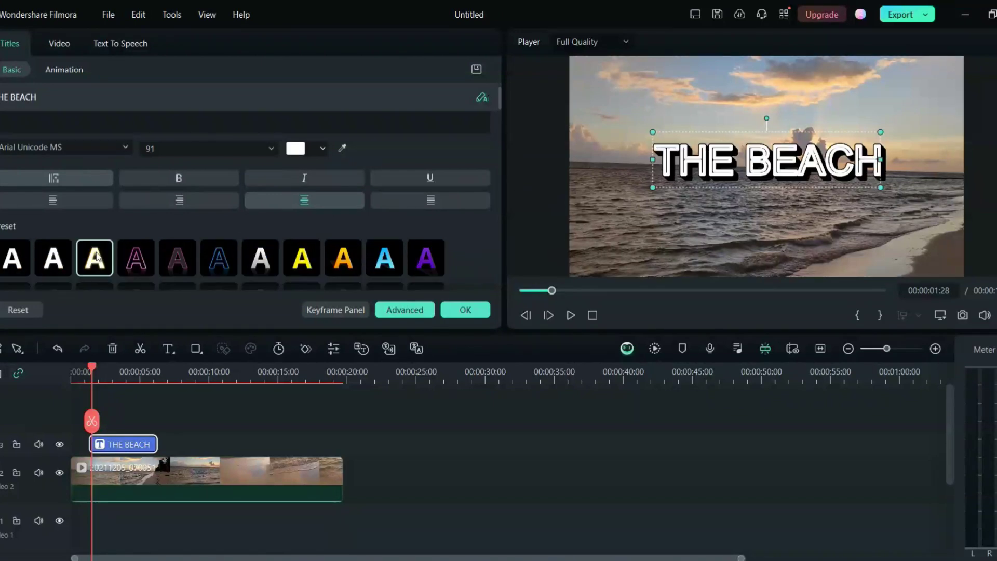
key("ctrl+z")
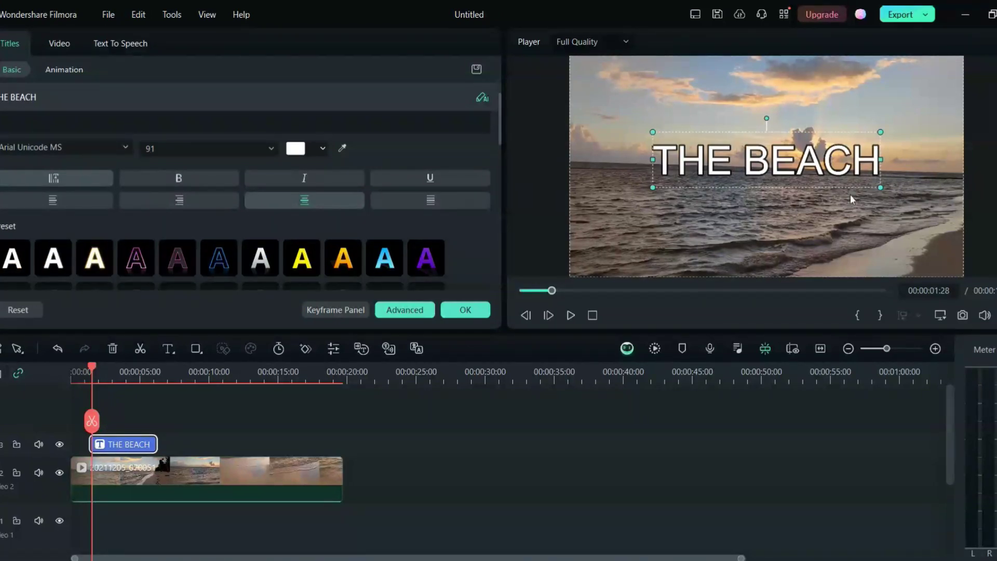
left_click_drag(881, 188, 914, 196)
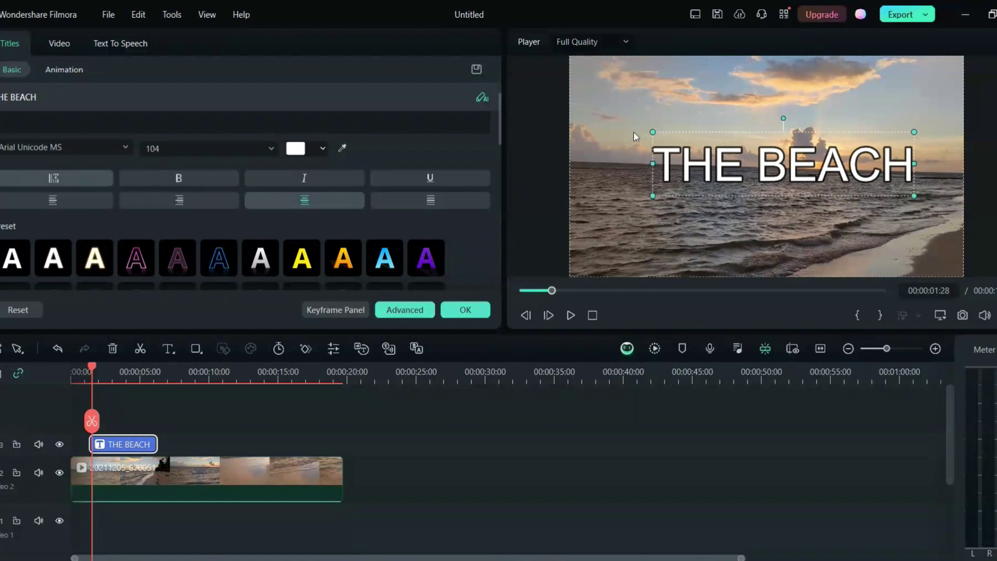
left_click_drag(655, 132, 634, 125)
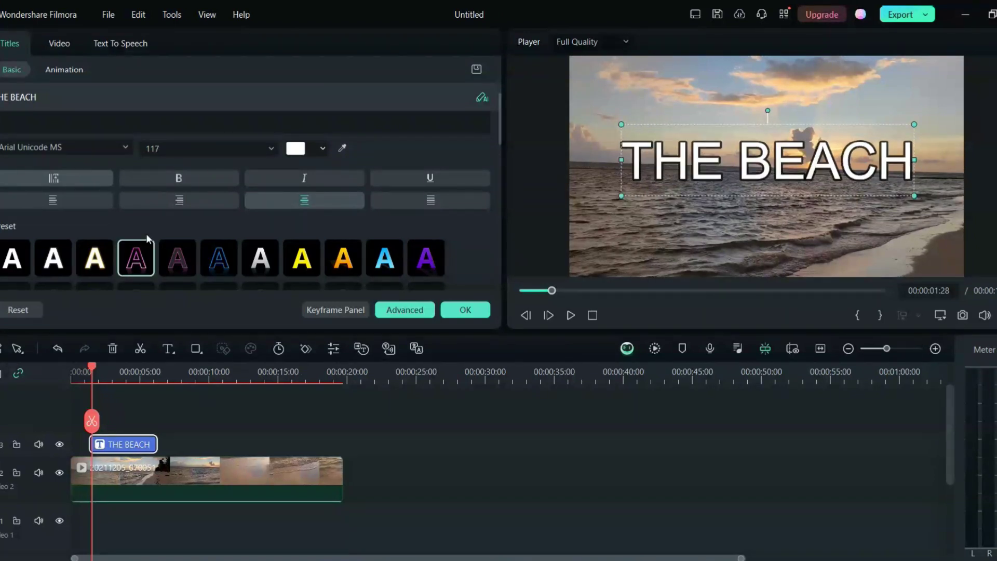
left_click(366, 414)
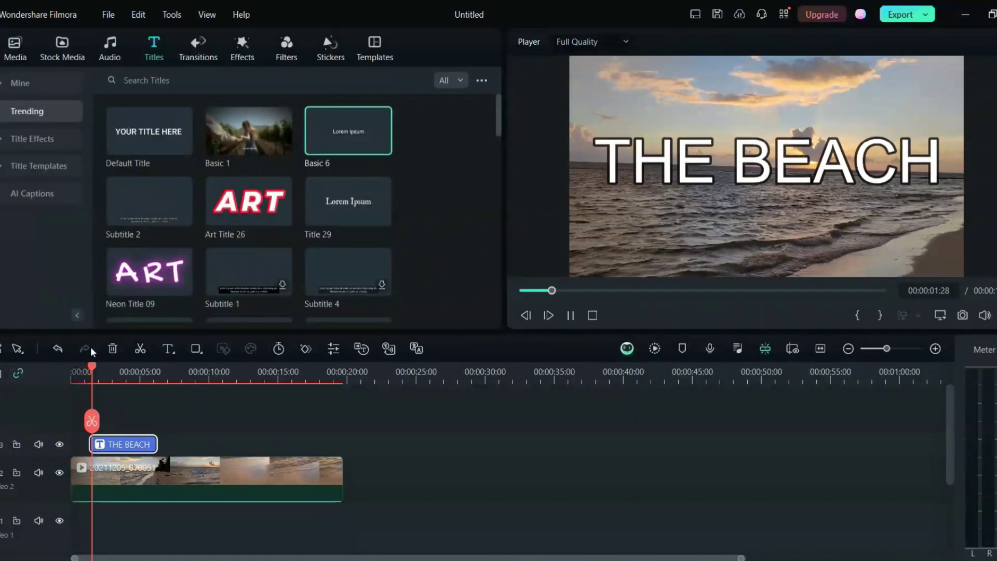
- Audition Good Idea Ding, New Idea Ding and Futuristic Zoom Whoosh, then add the whoosh to the audio track
left_click(111, 50)
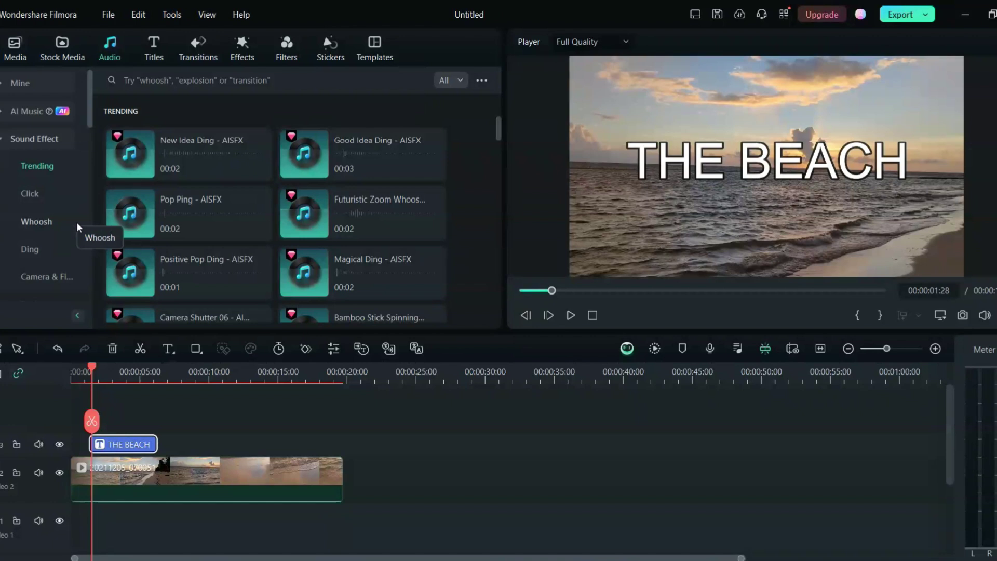
mouse_move(151, 260)
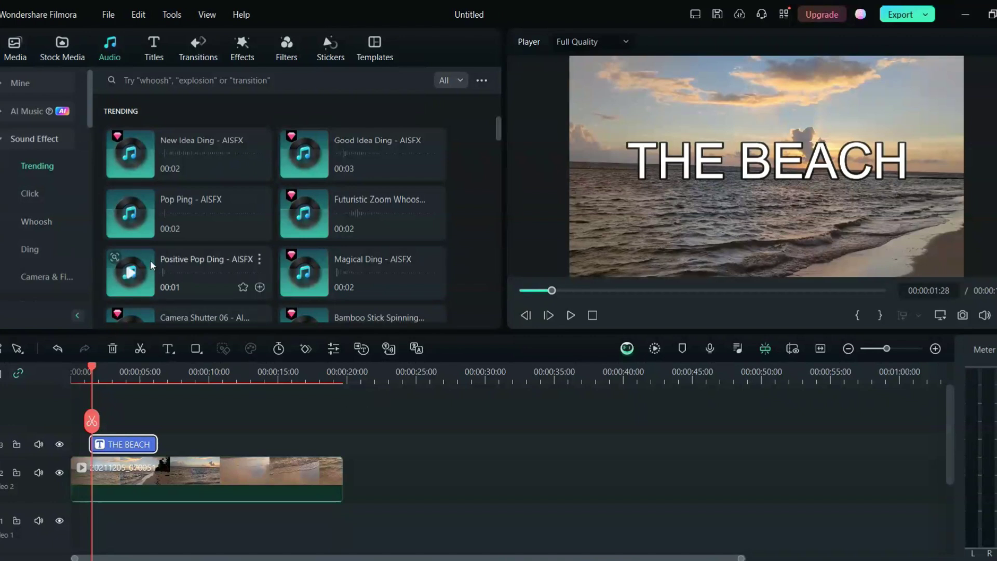
scroll(42, 249, "down", 3)
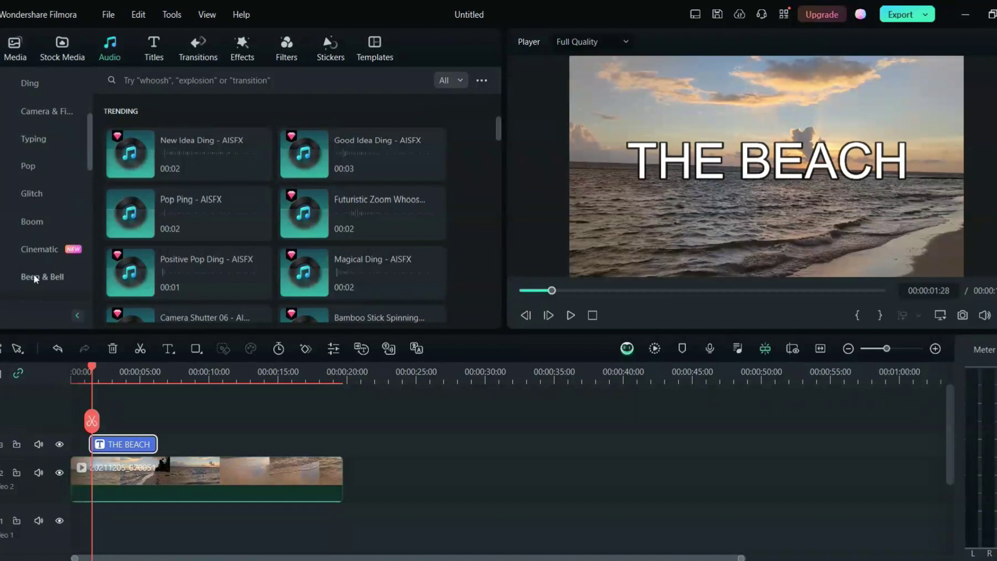
scroll(45, 265, "up", 3)
mouse_move(406, 157)
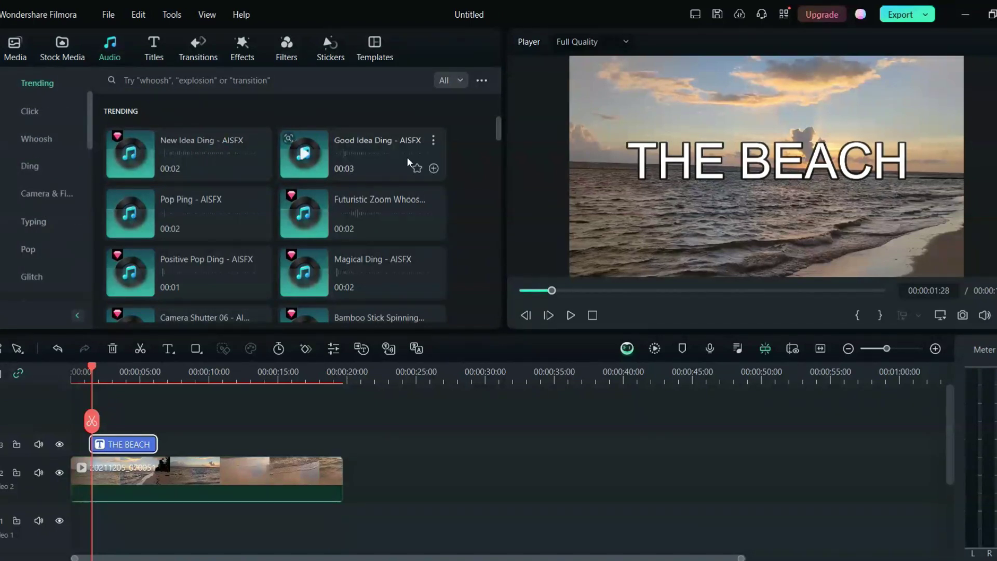
left_click(362, 144)
left_click(201, 143)
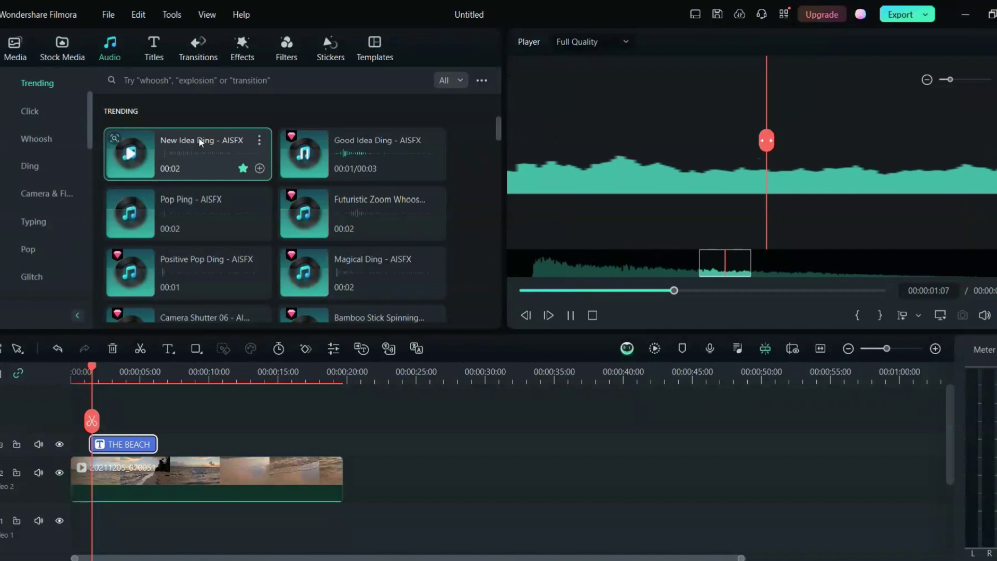
left_click(375, 213)
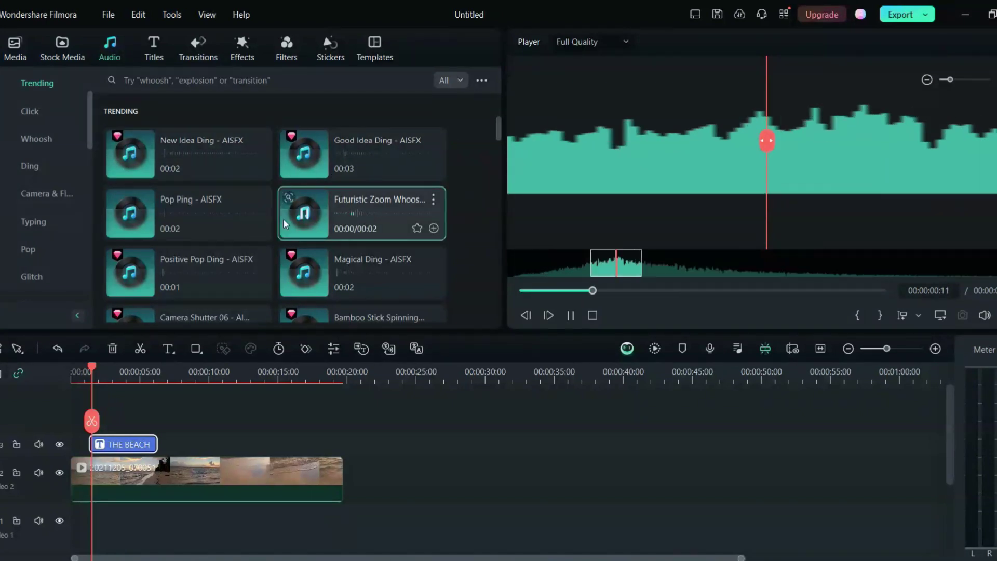
left_click_drag(335, 215, 98, 518)
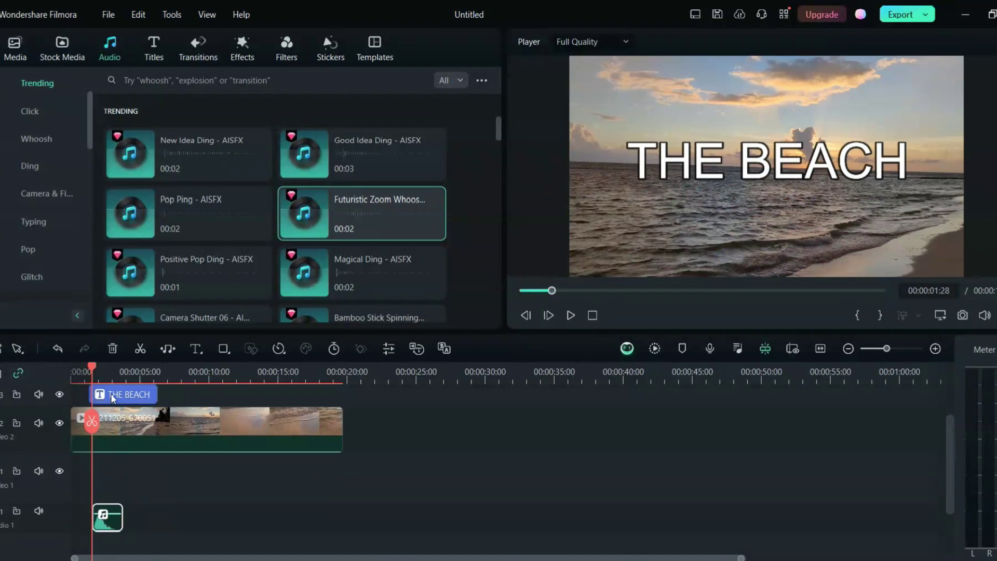
- Play the title with the whoosh and shorten the THE BEACH title to end at about 3 seconds
left_click(86, 369)
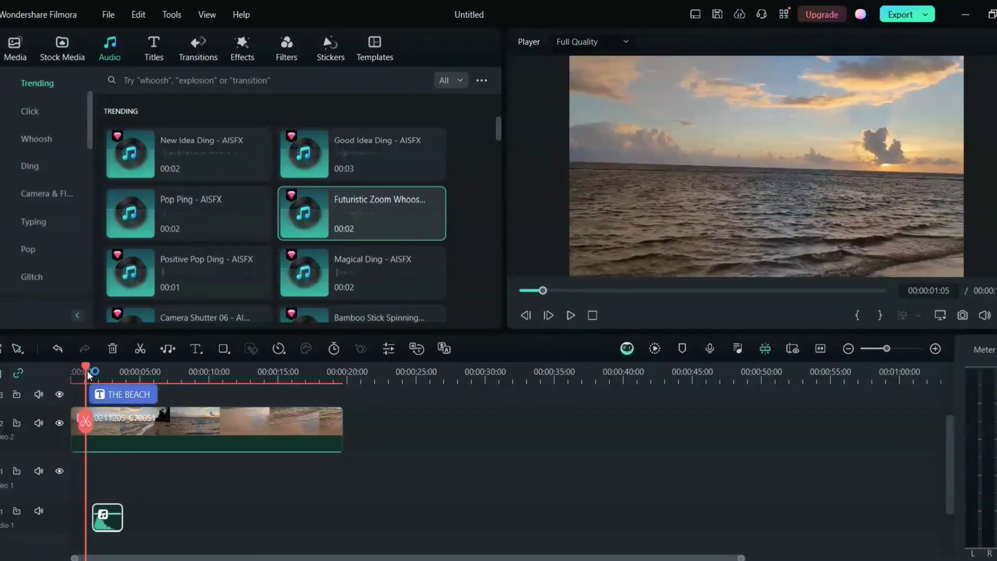
key("space")
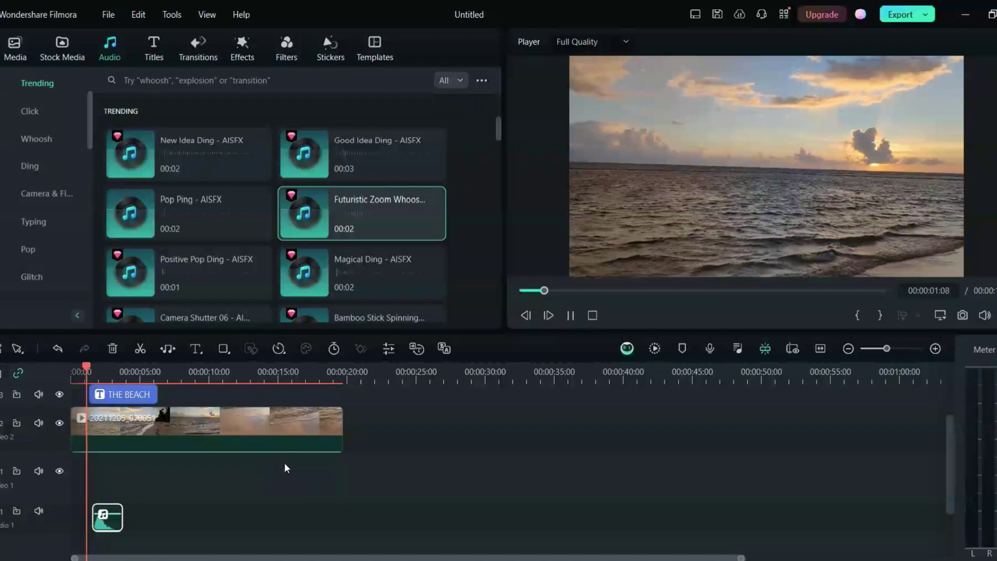
key("space")
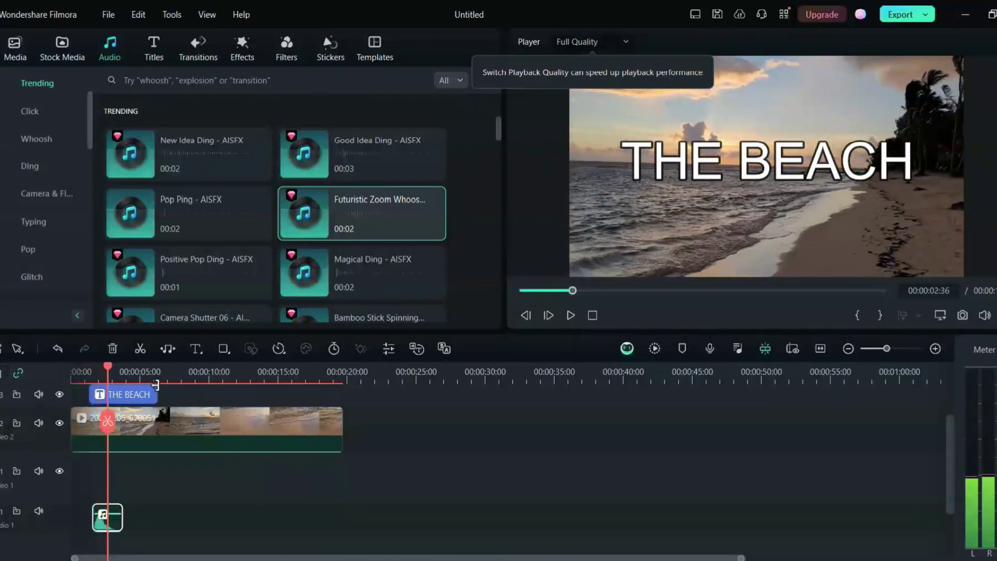
left_click_drag(154, 393, 128, 410)
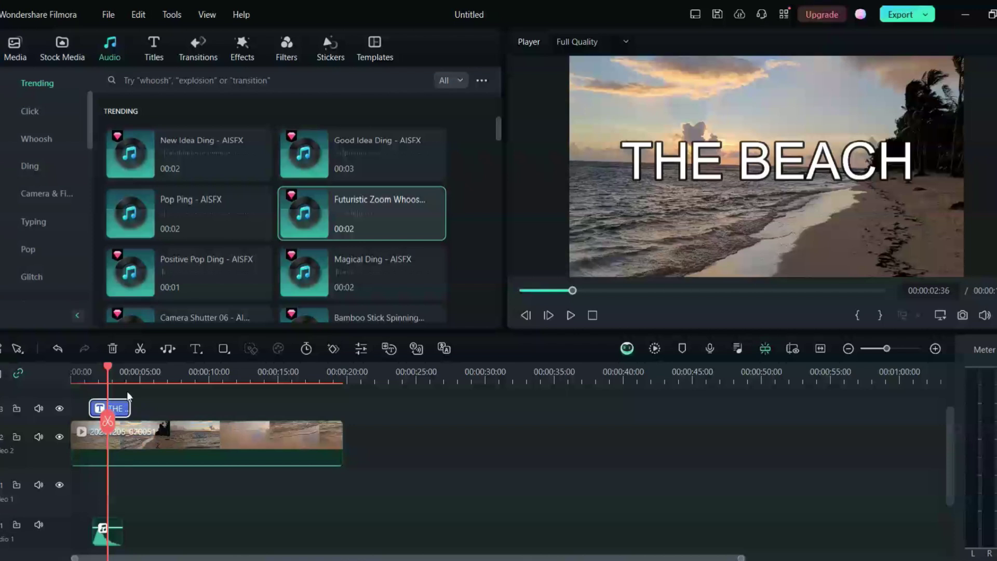
left_click_drag(107, 366, 120, 370)
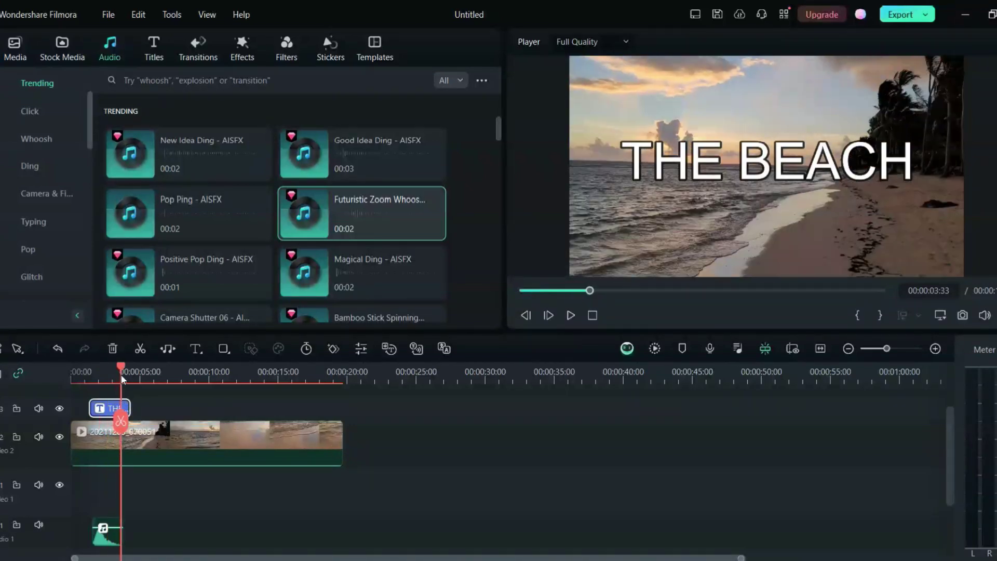
left_click_drag(128, 408, 121, 409)
mouse_move(120, 366)
left_mouse_down()
mouse_move(98, 383)
mouse_move(109, 373)
left_mouse_up()
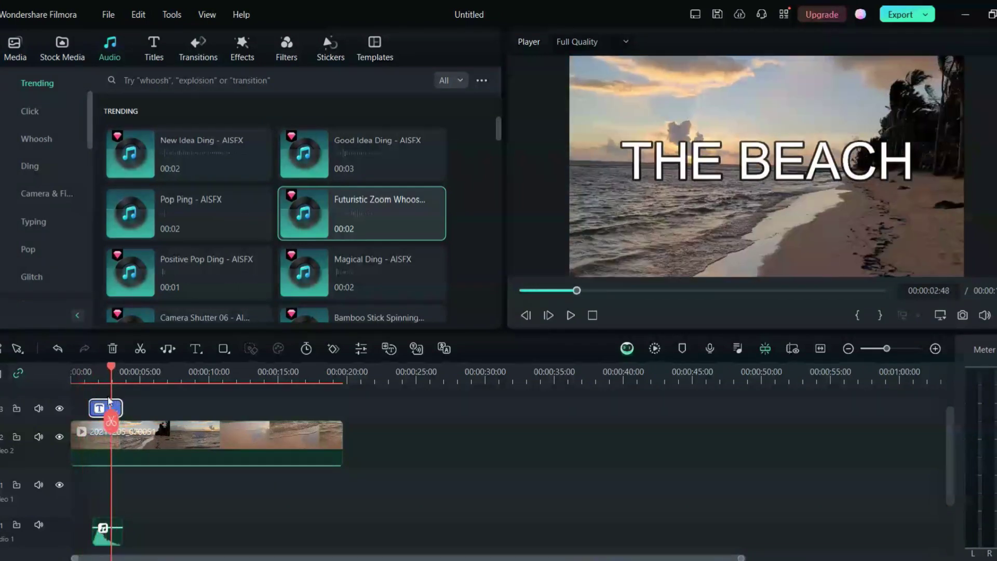
- Trim the beach clip's end back to about 00:00:09
left_click_drag(111, 372, 194, 373)
left_click_drag(343, 446, 199, 455)
left_click_drag(198, 456, 193, 456)
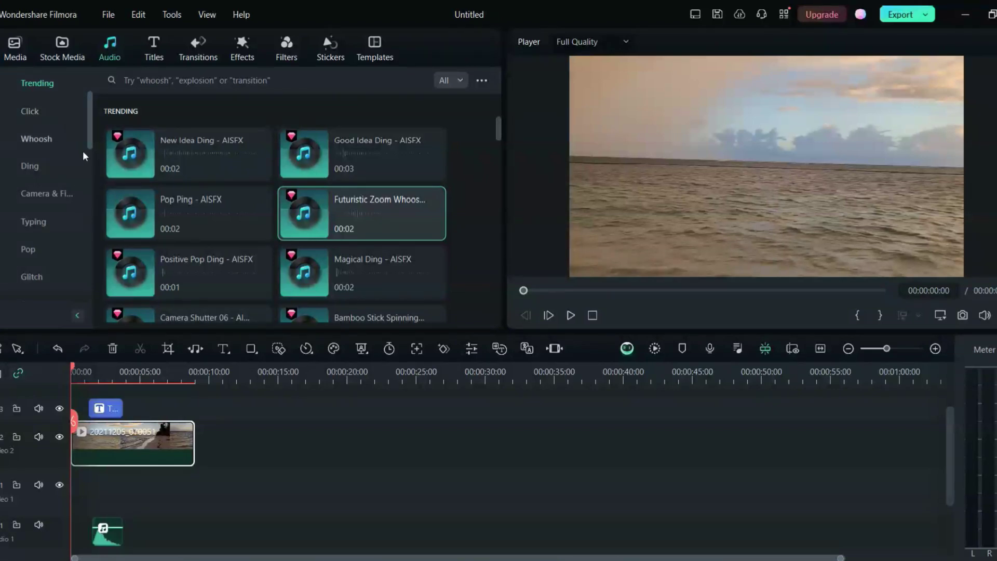
- Collapse the Sound Effect categories and expand the Music categories in the audio library
scroll(83, 150, "up", 3)
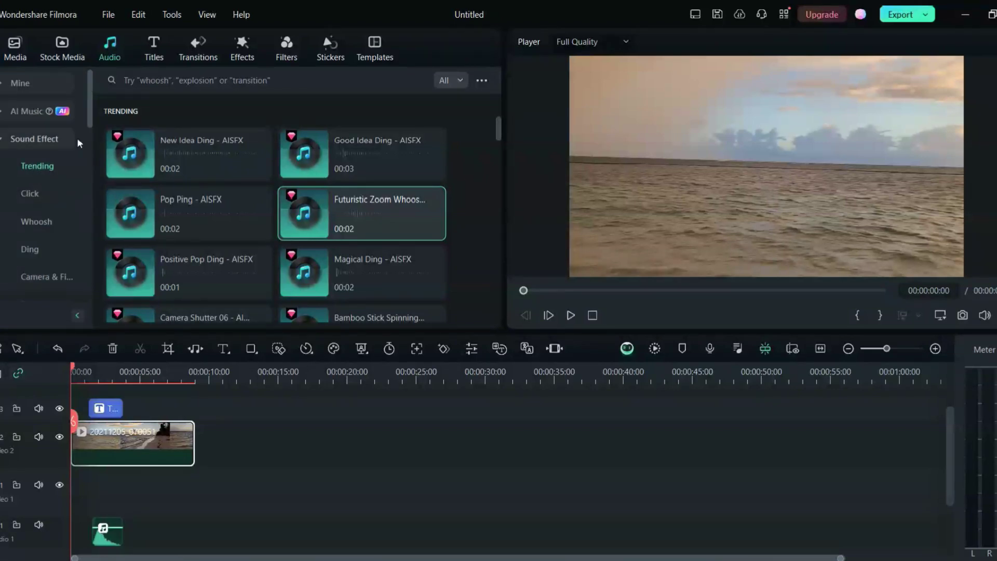
left_click(5, 138)
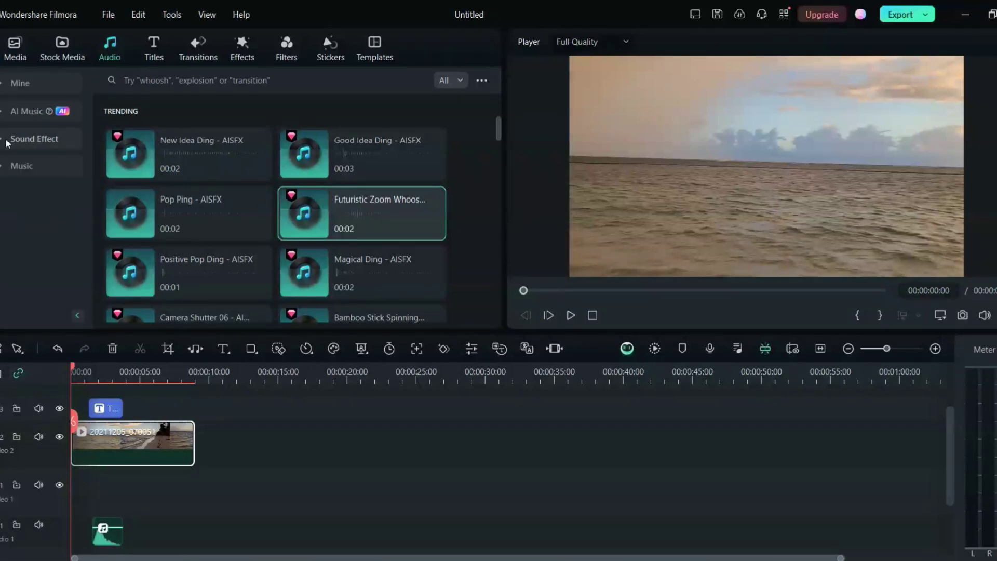
left_click(8, 166)
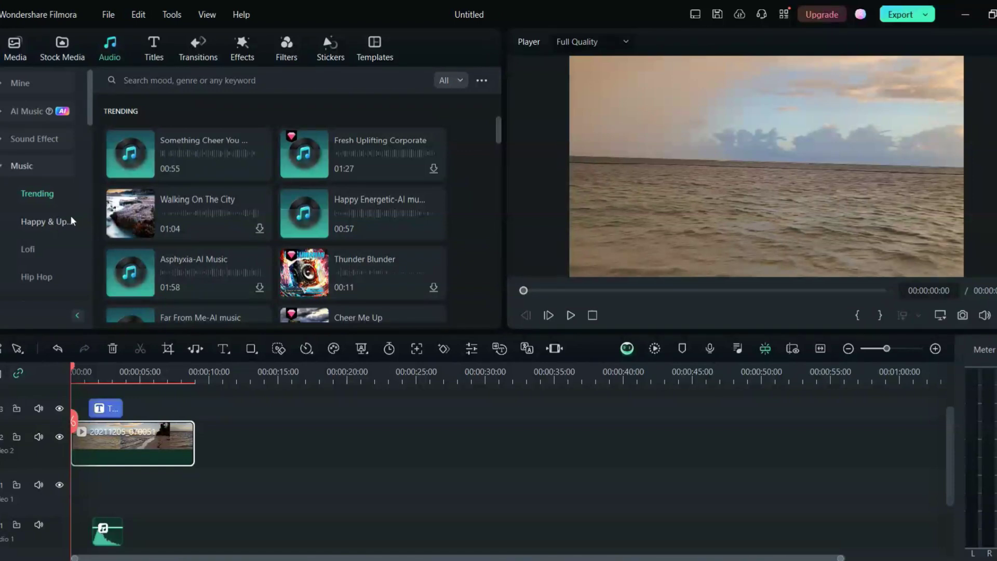
mouse_move(385, 266)
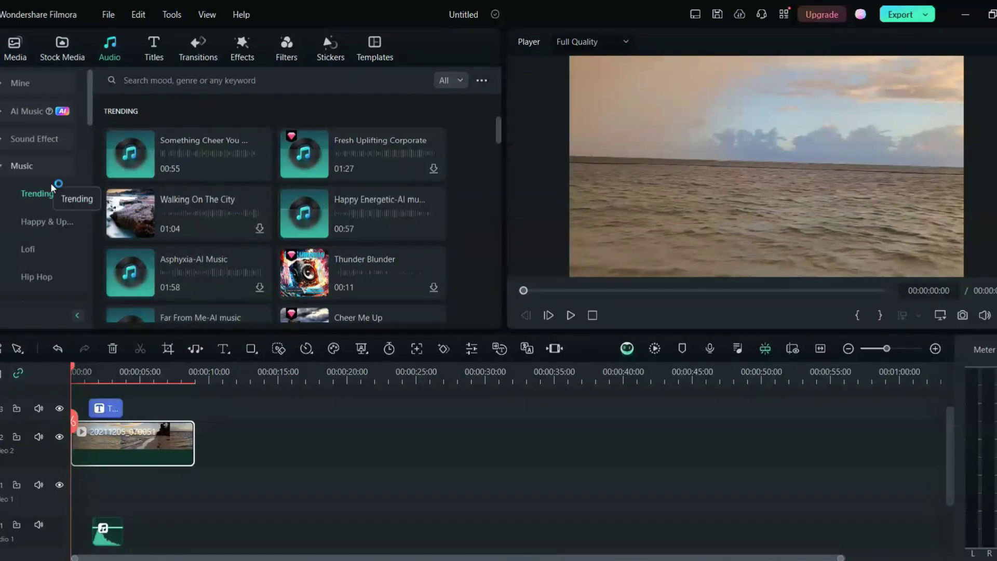
scroll(44, 242, "down", 3)
scroll(43, 238, "down", 3)
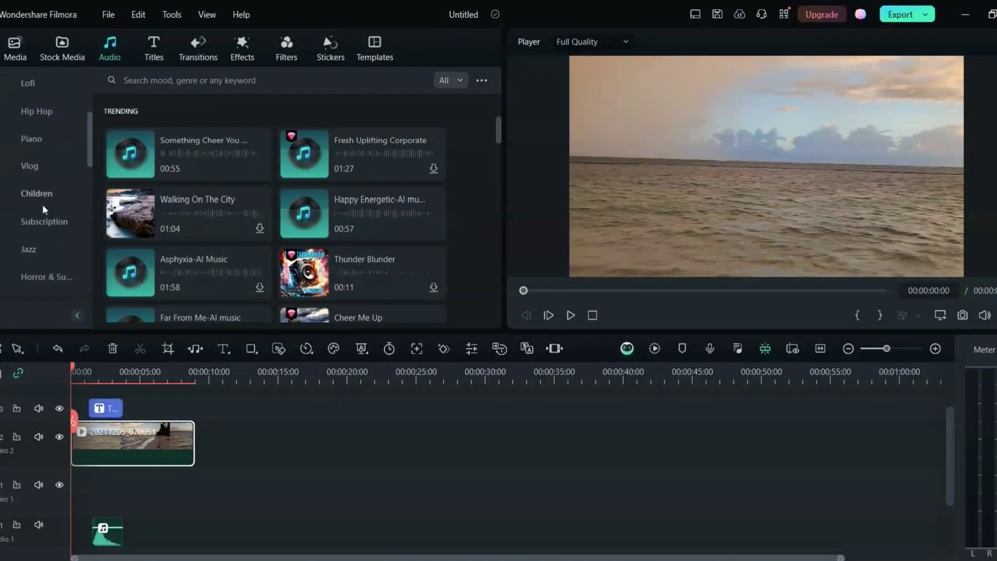
scroll(44, 119, "up", 5)
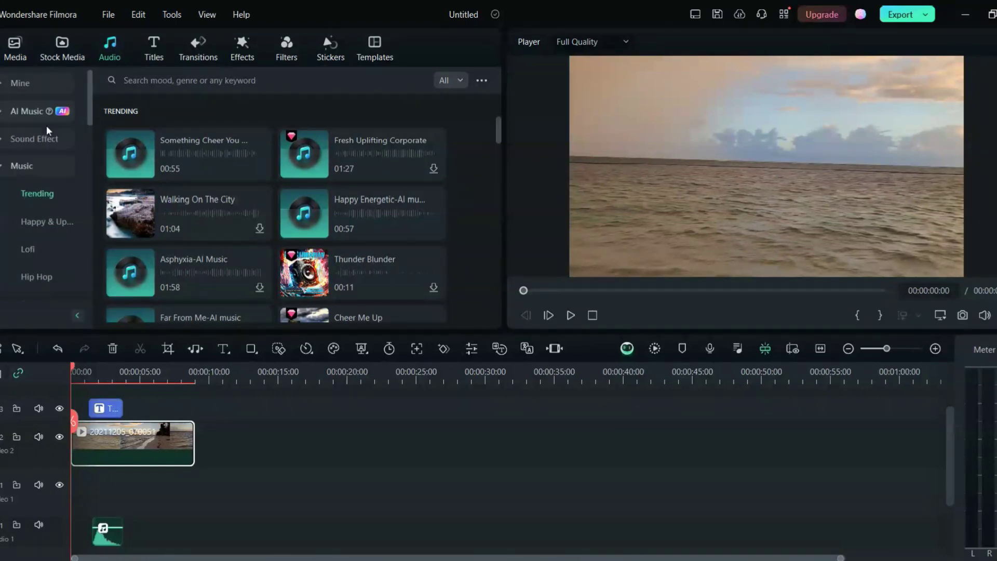
- Browse the Happy & Uplifting, Lofi, Hip Hop, Piano, Vlog and Children music lists
left_click(45, 223)
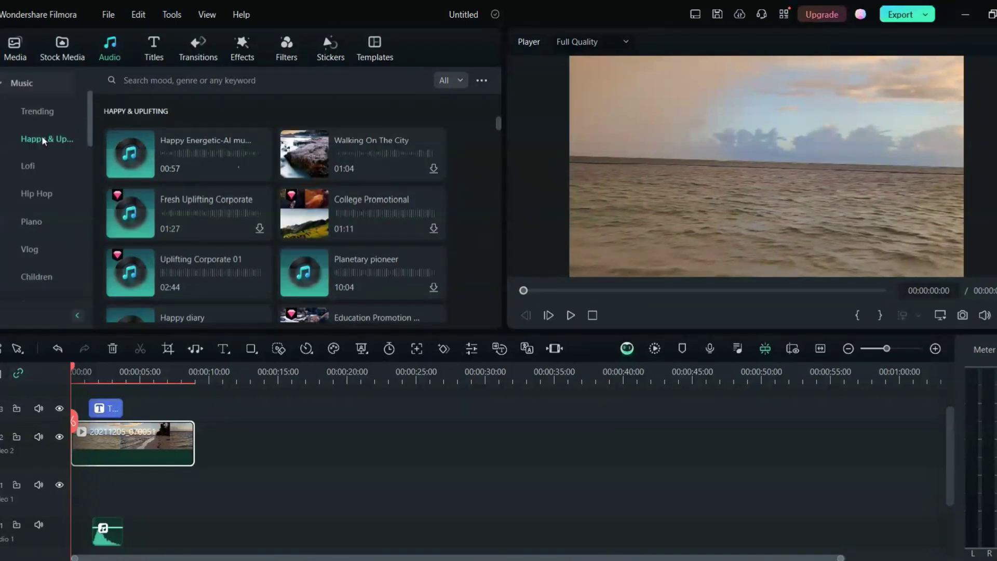
left_click(27, 166)
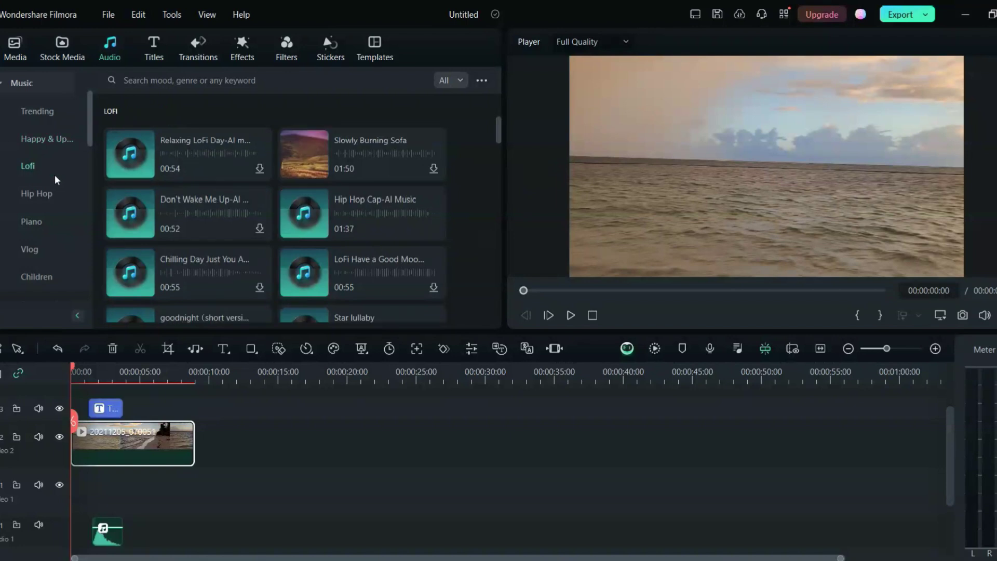
left_click(35, 195)
left_click(26, 222)
left_click(29, 250)
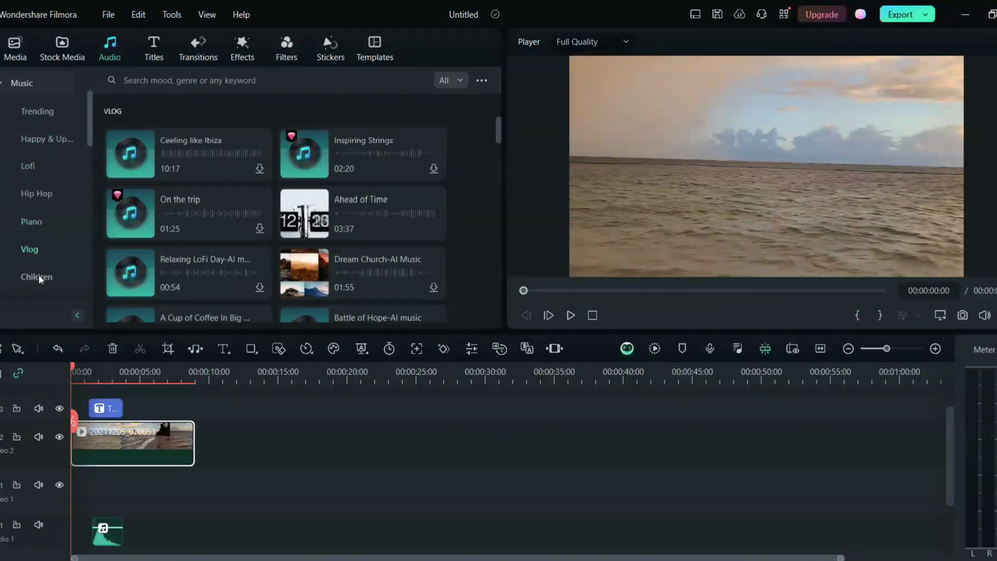
left_click(38, 275)
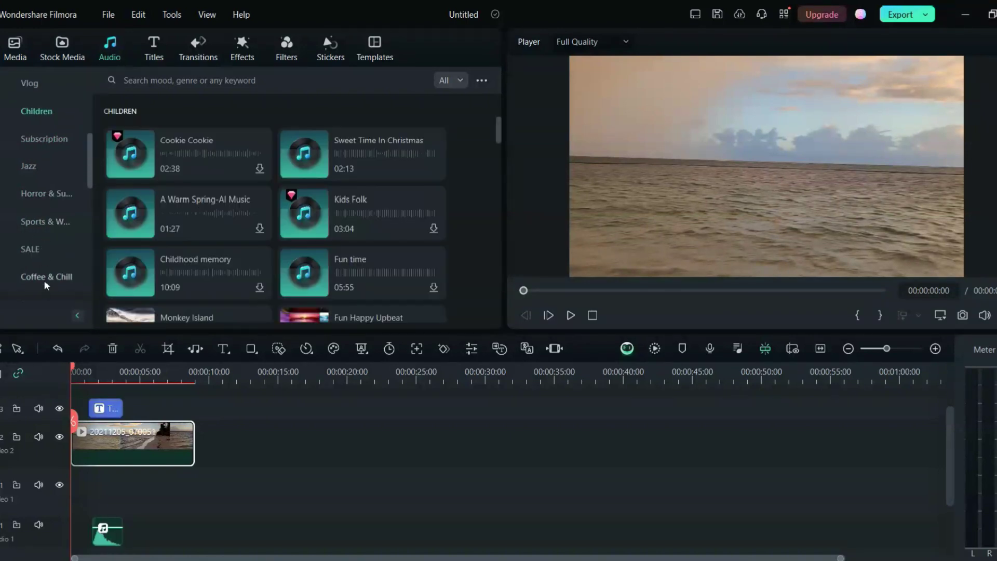
scroll(45, 279, "up", 5)
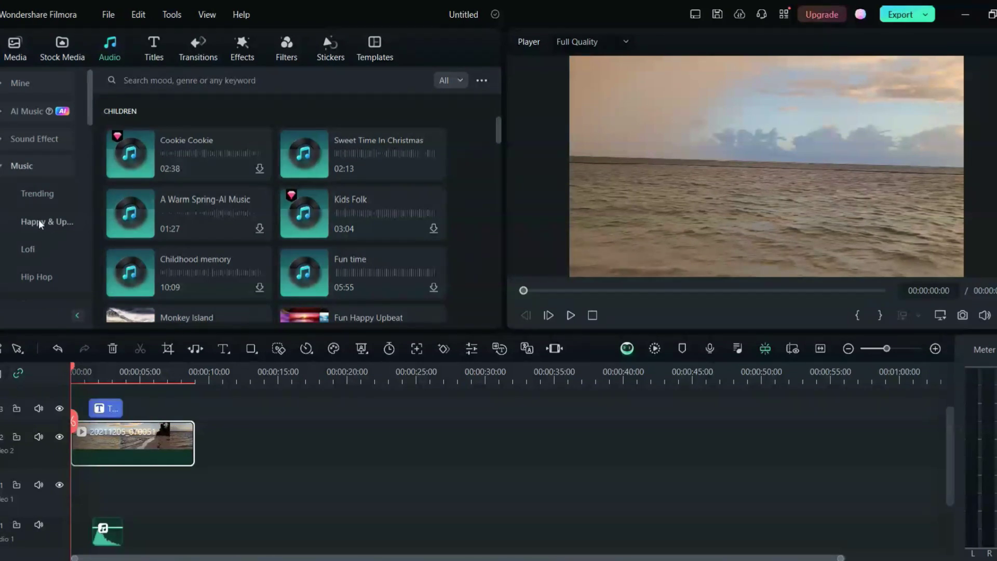
- In Happy & Uplifting, audition Happy Energetic, Uplifting Corporate 01, Planetary pioneer and Walking On The City
left_click(39, 222)
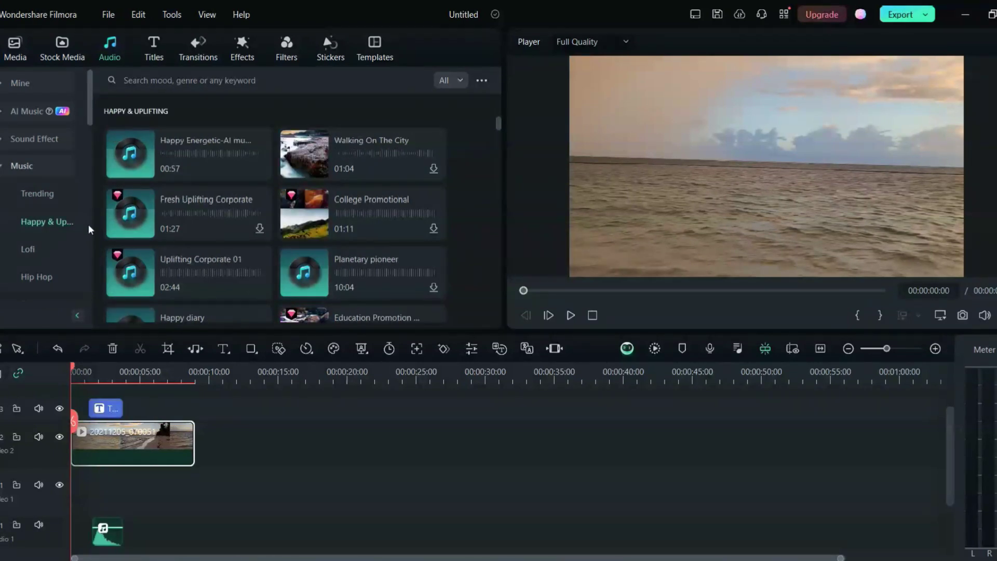
left_click(198, 150)
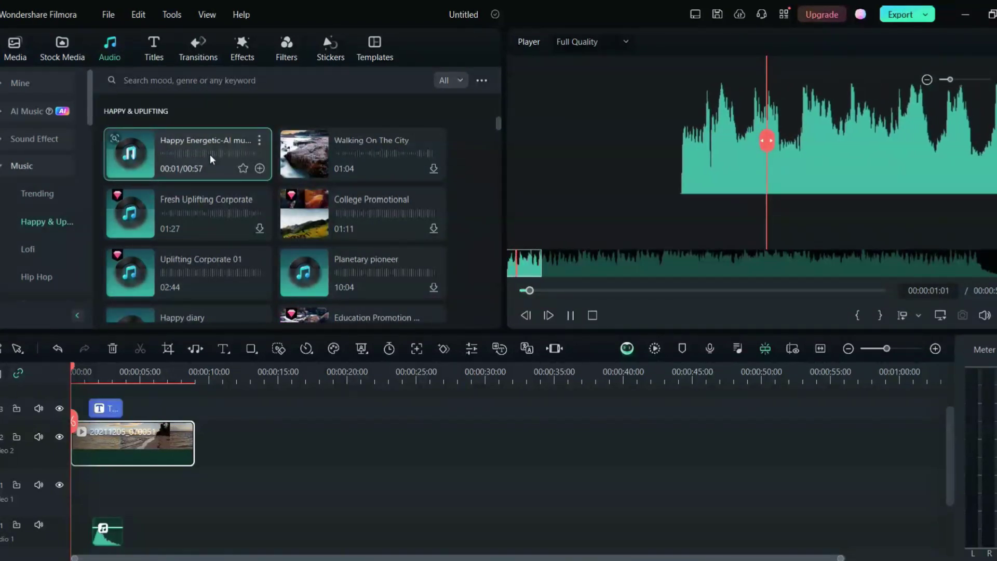
left_click(210, 154)
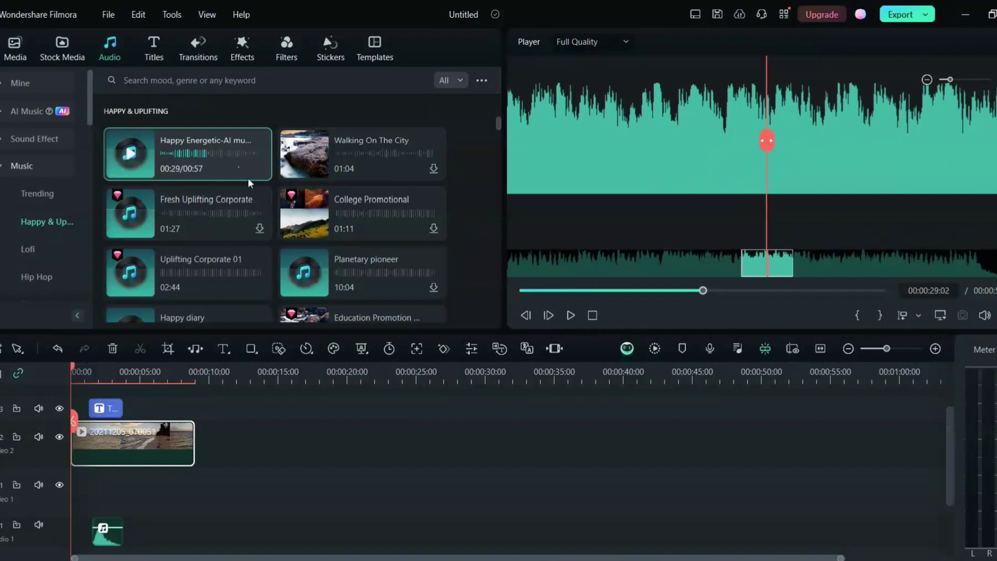
mouse_move(344, 264)
mouse_move(232, 285)
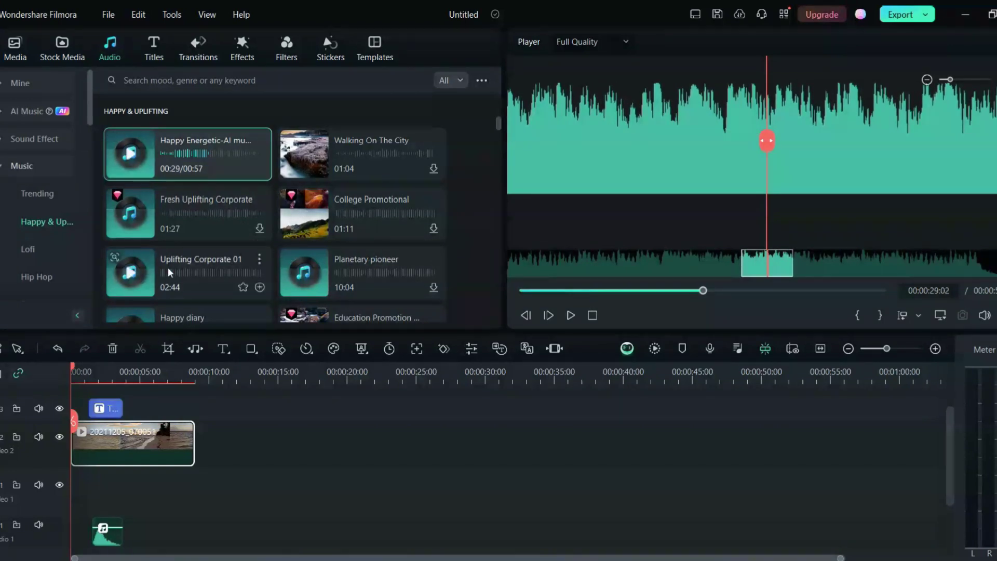
scroll(246, 221, "down", 2)
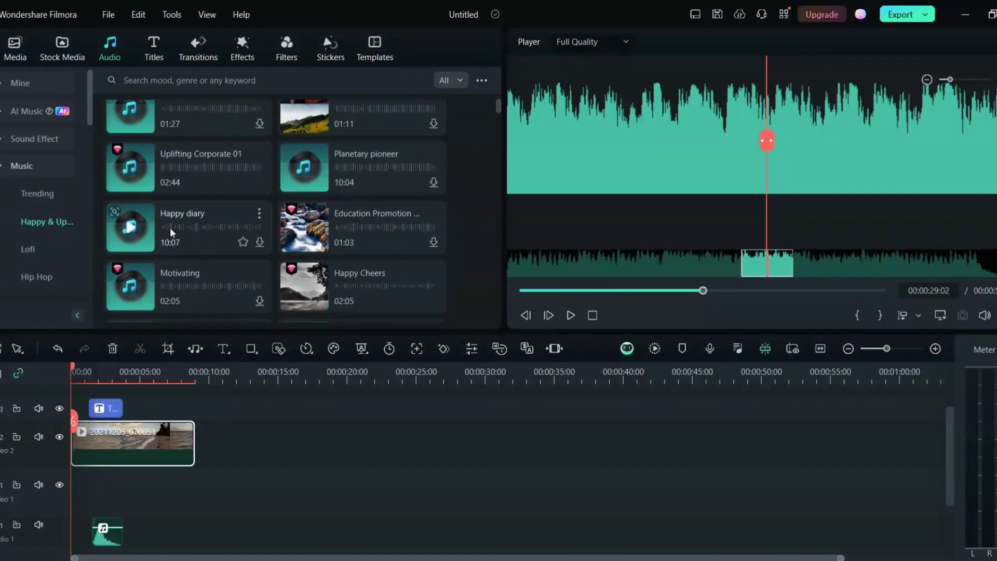
left_click(205, 160)
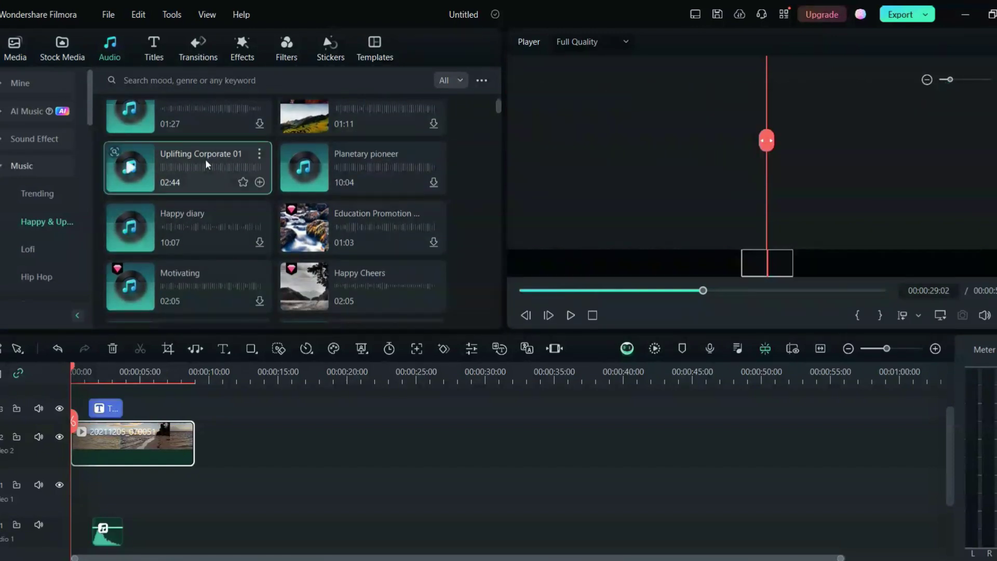
left_click(366, 169)
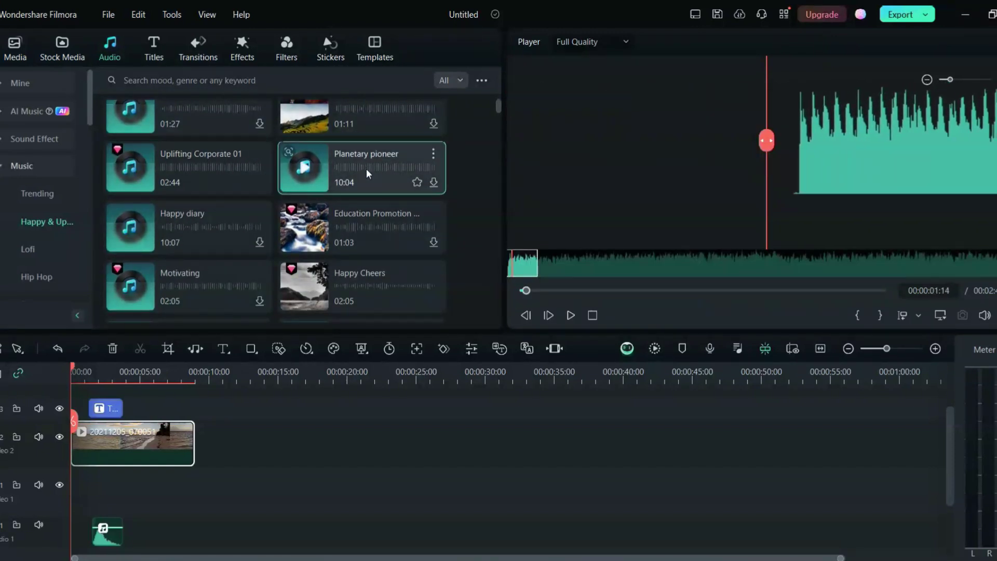
scroll(366, 235, "up", 2)
left_click(343, 149)
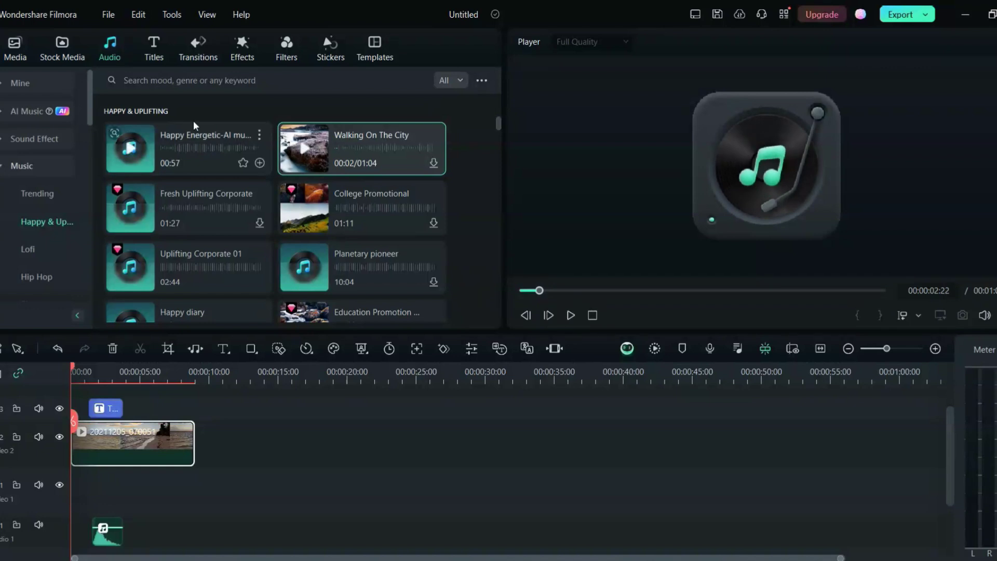
left_click(183, 84)
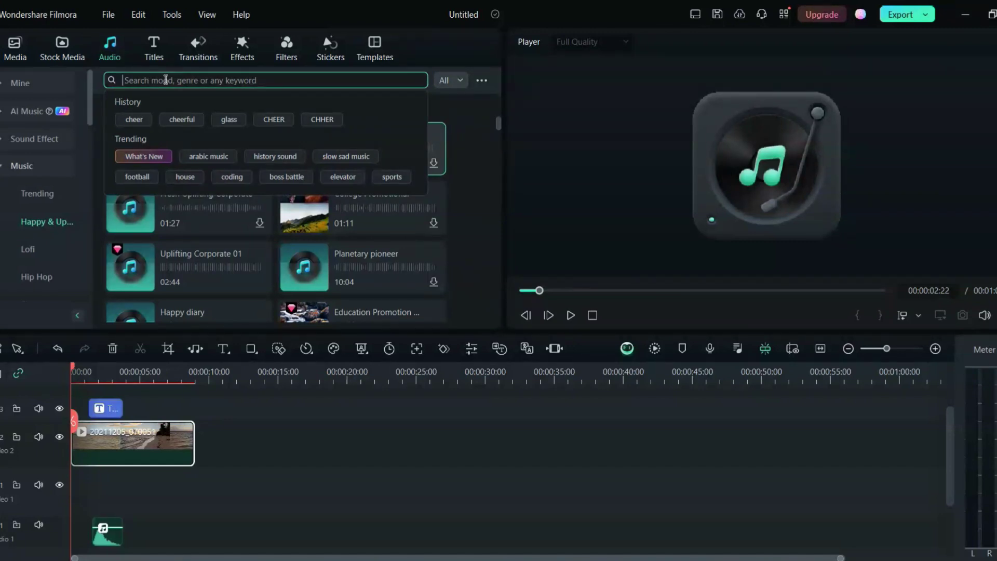
- Search the music for 'beach', preview Behind The Beach and add it under the video
type("beach")
key("Return")
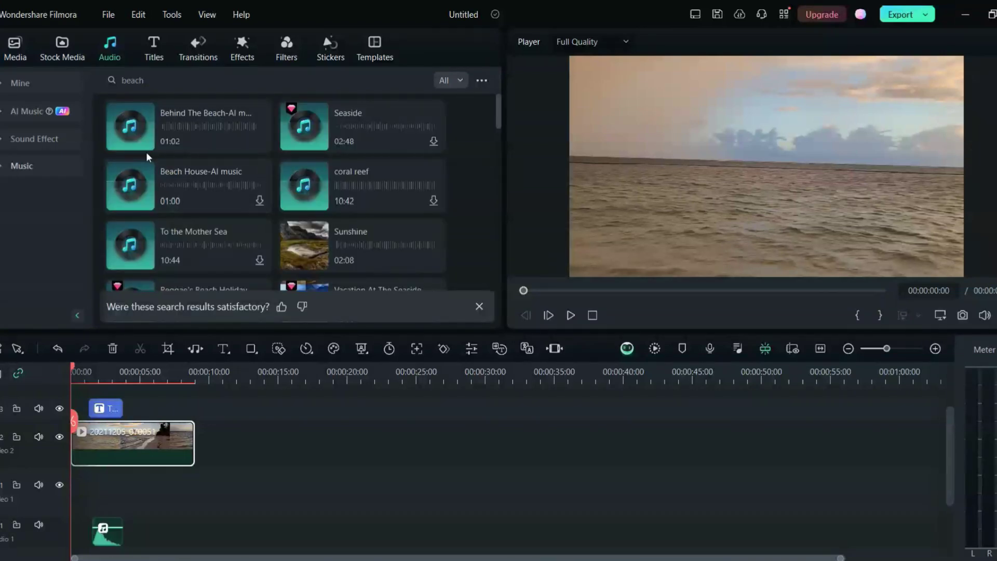
mouse_move(163, 142)
left_click(169, 121)
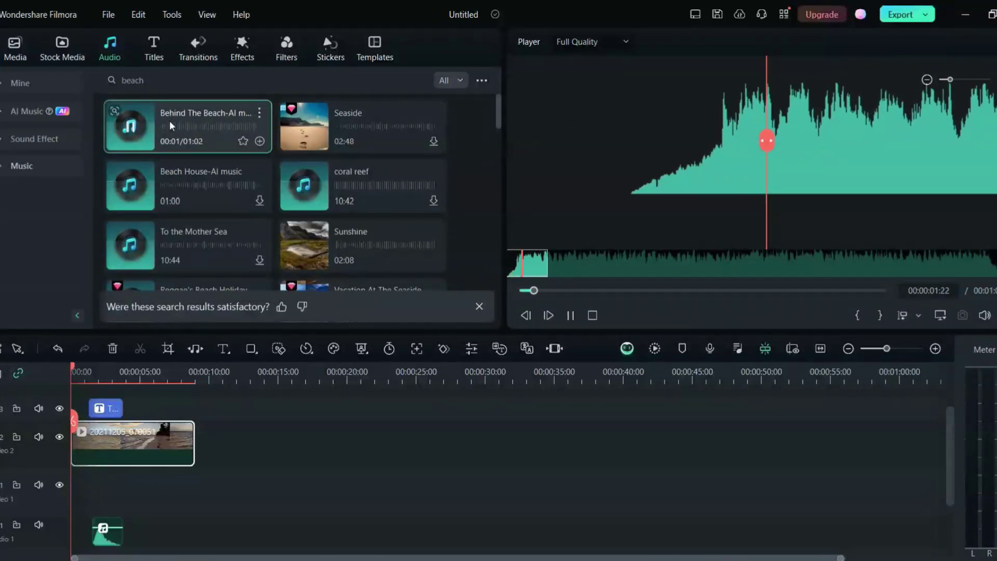
left_click(203, 122)
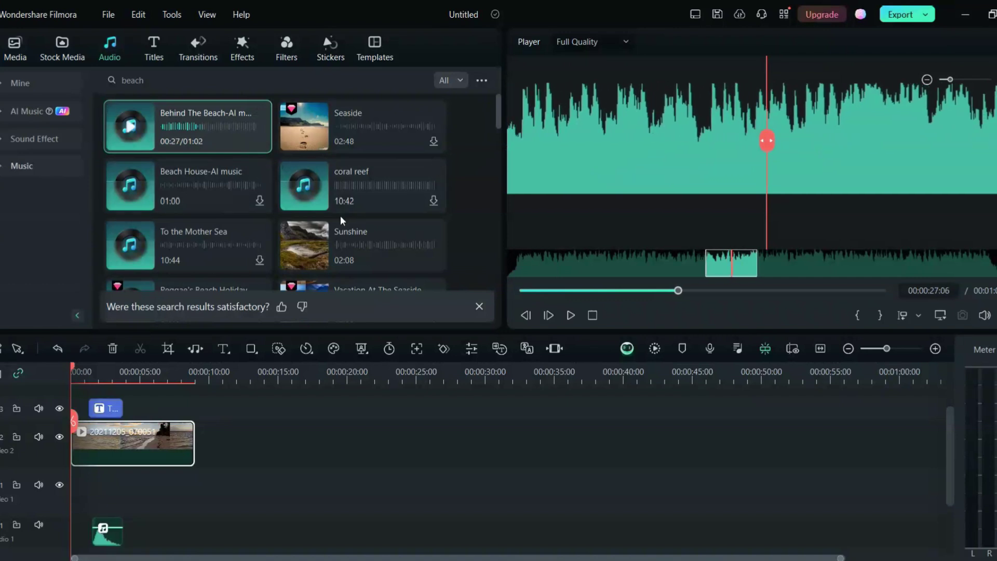
left_click_drag(185, 135, 63, 536)
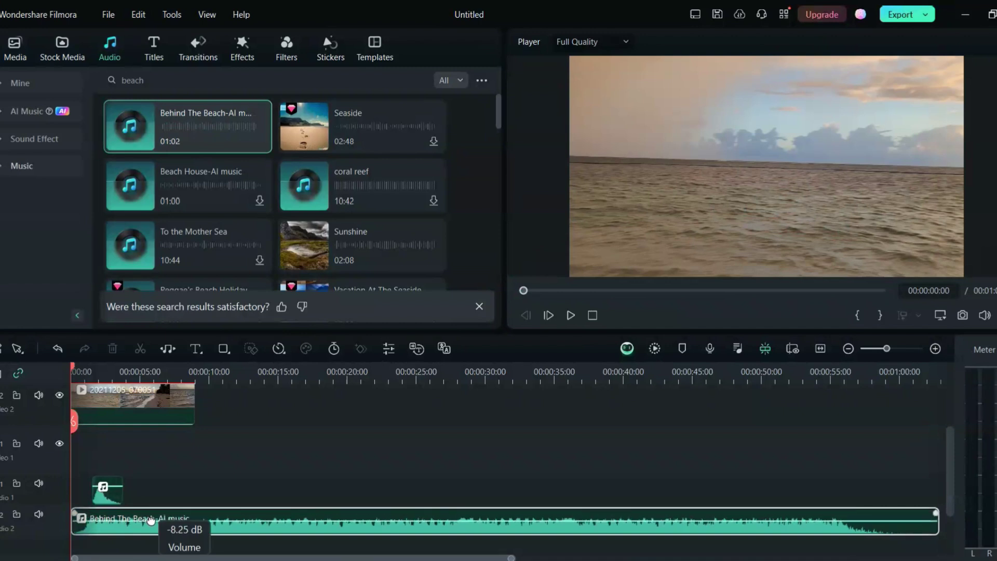
- Lower the music to about -11.6 dB and cut it off where the beach clip ends
left_click_drag(151, 521, 154, 522)
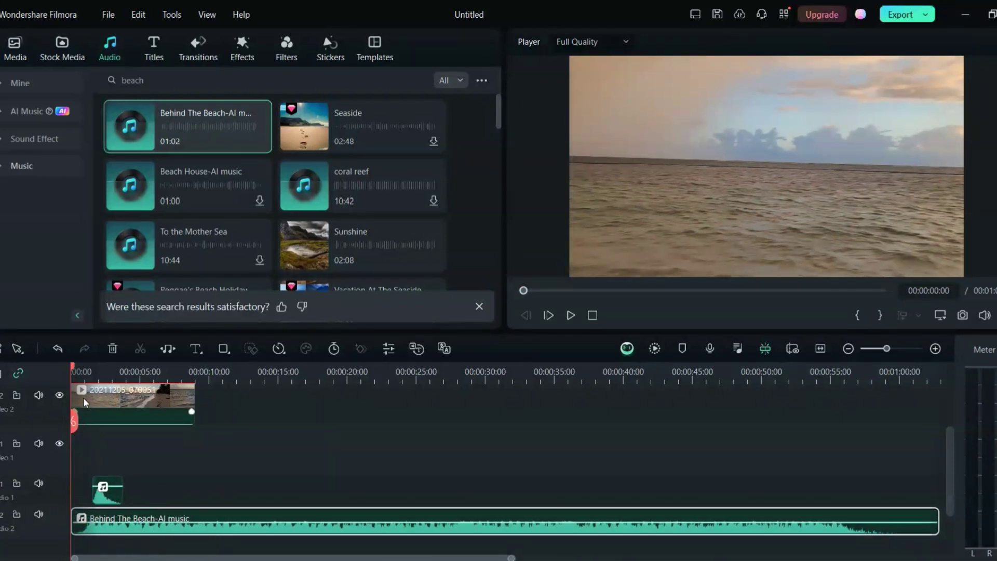
left_click_drag(74, 368, 193, 390)
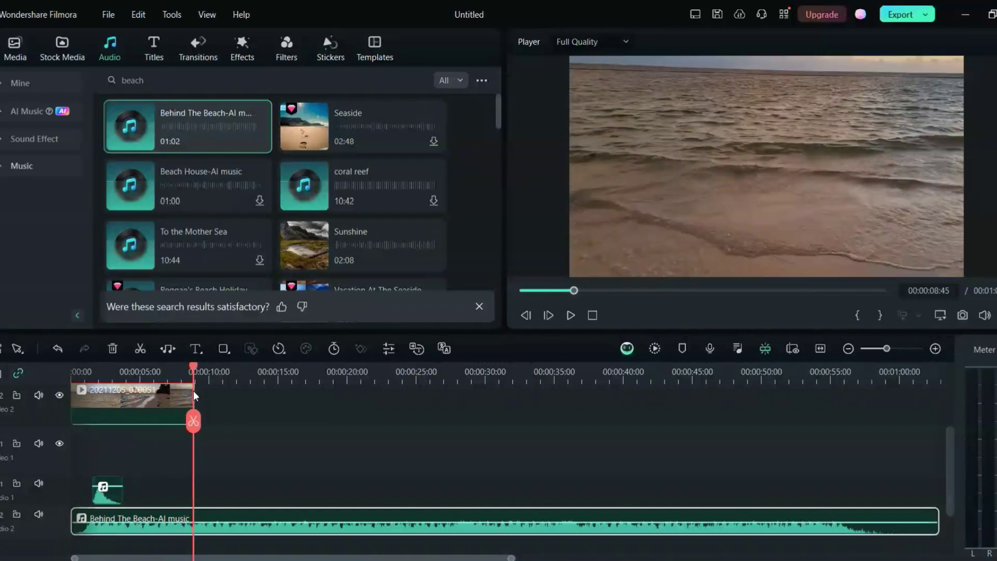
left_click(193, 421)
key("Delete")
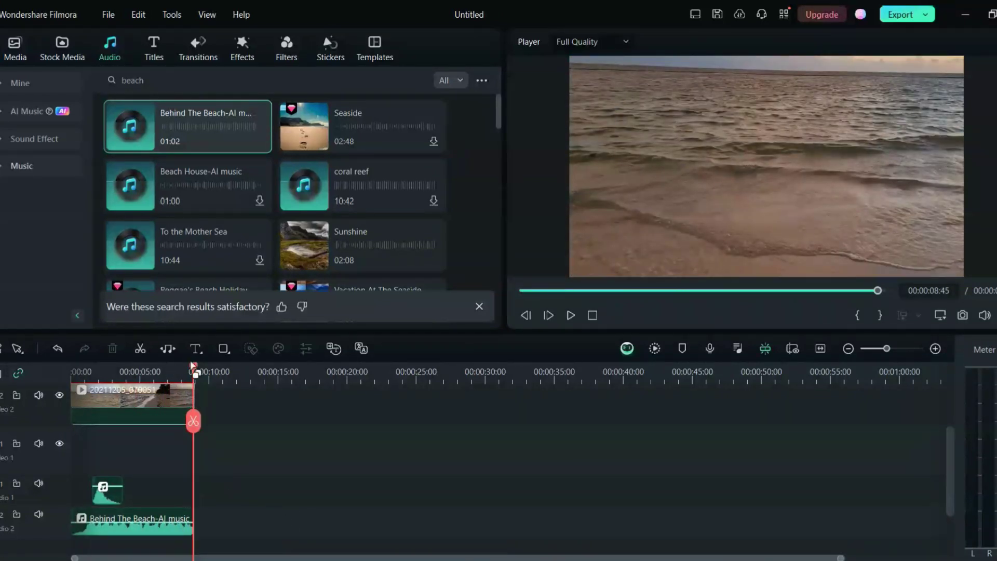